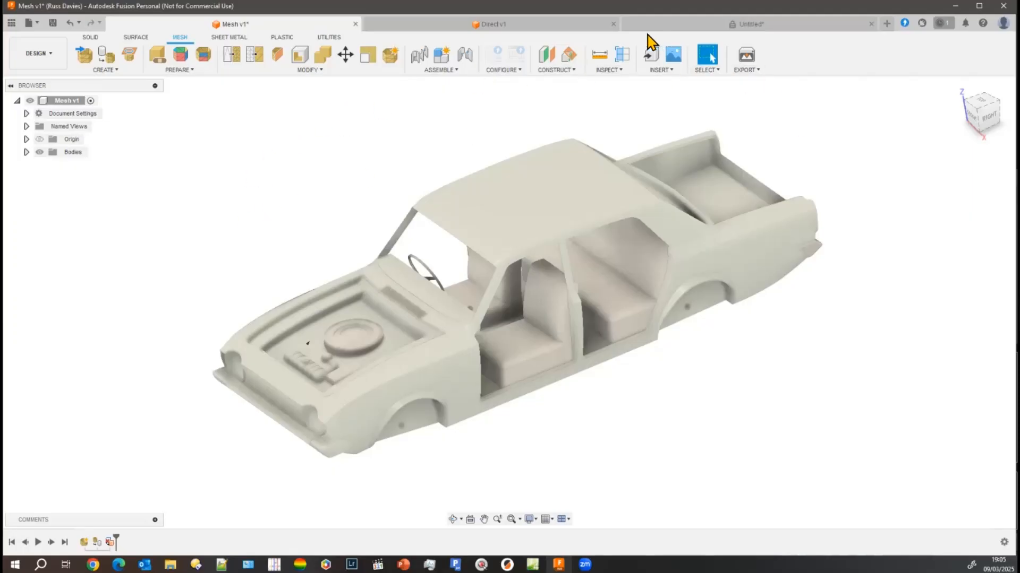
Examine the stray triangular face beside the round air cleaner in the Mesh v1 car's engine bay.
click(493, 26)
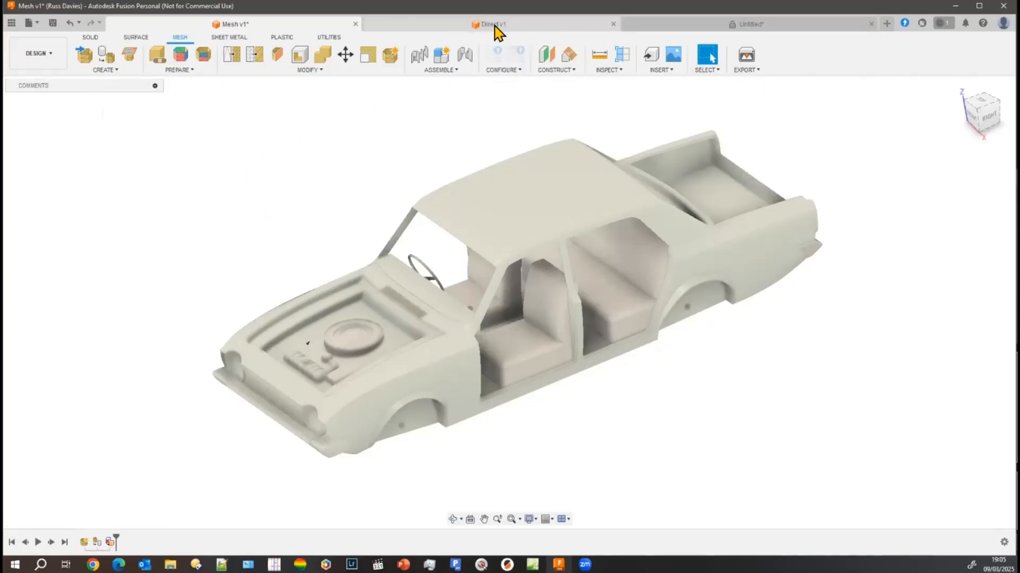
click(291, 25)
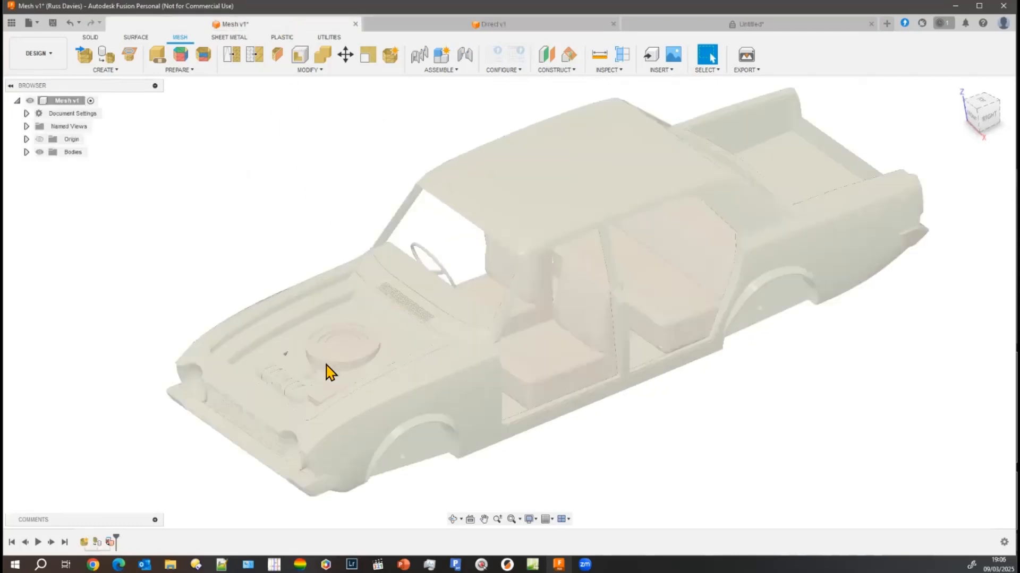
scroll(268, 396, up, 5)
scroll(250, 419, up, 3)
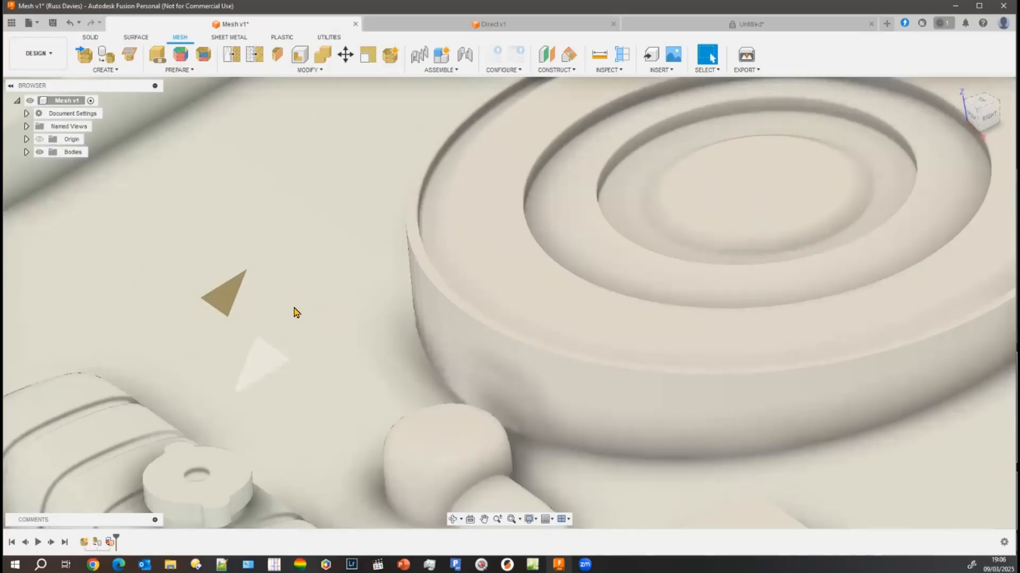
scroll(234, 295, down, 1)
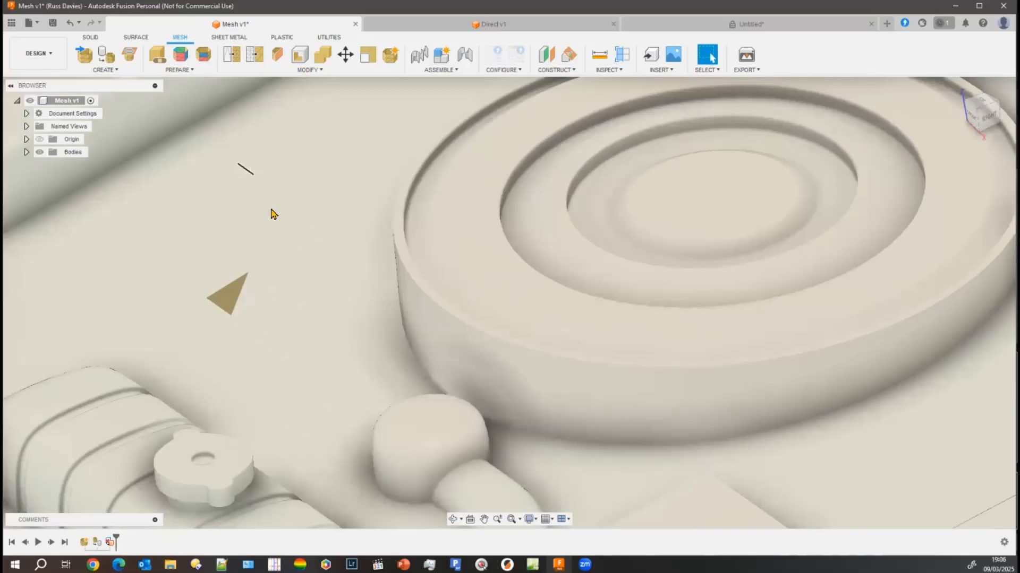
scroll(270, 225, down, 3)
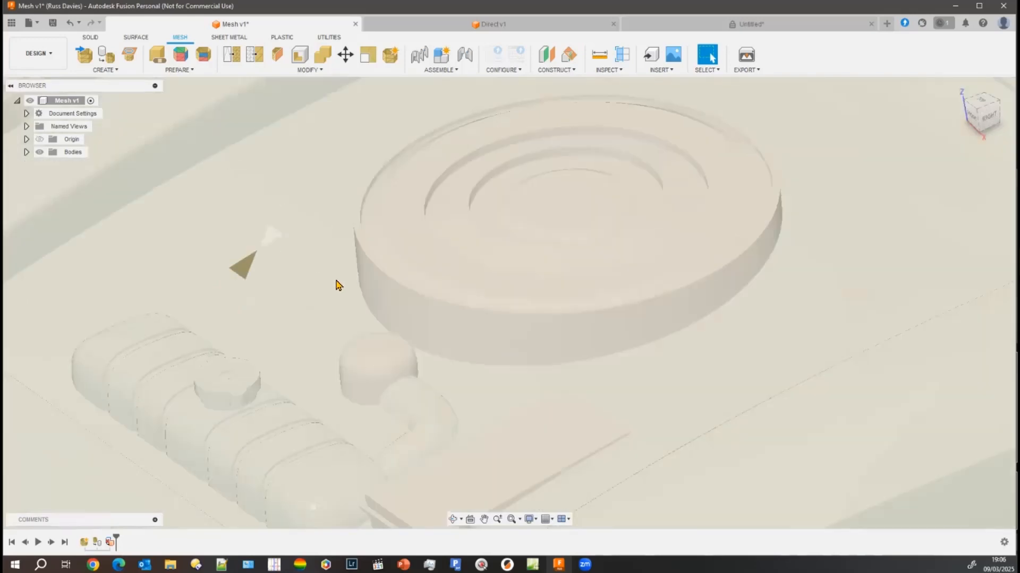
scroll(334, 282, up, 5)
scroll(334, 290, down, 2)
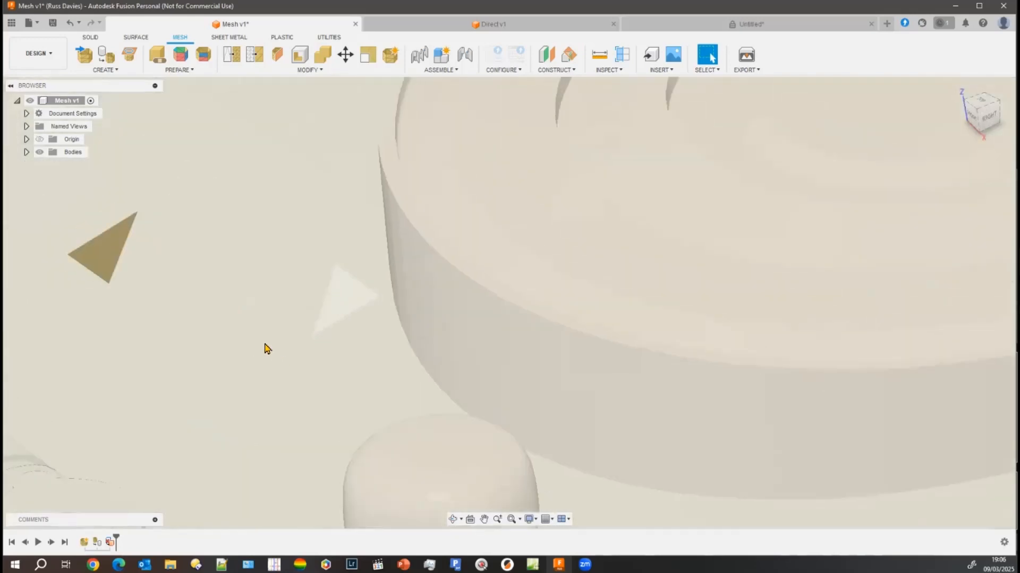
scroll(341, 294, down, 6)
scroll(409, 303, down, 3)
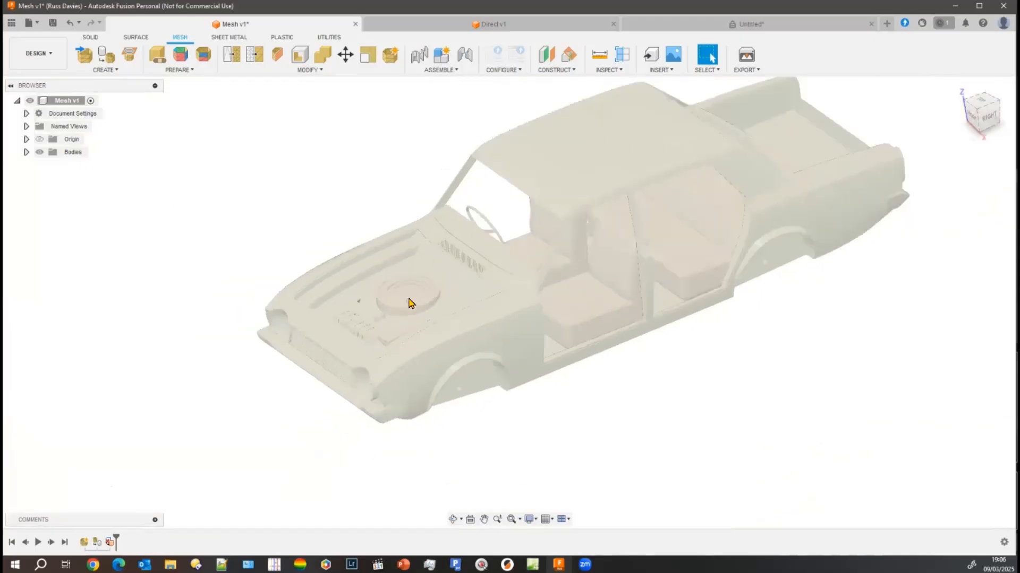
middle_drag(353, 182, 223, 220)
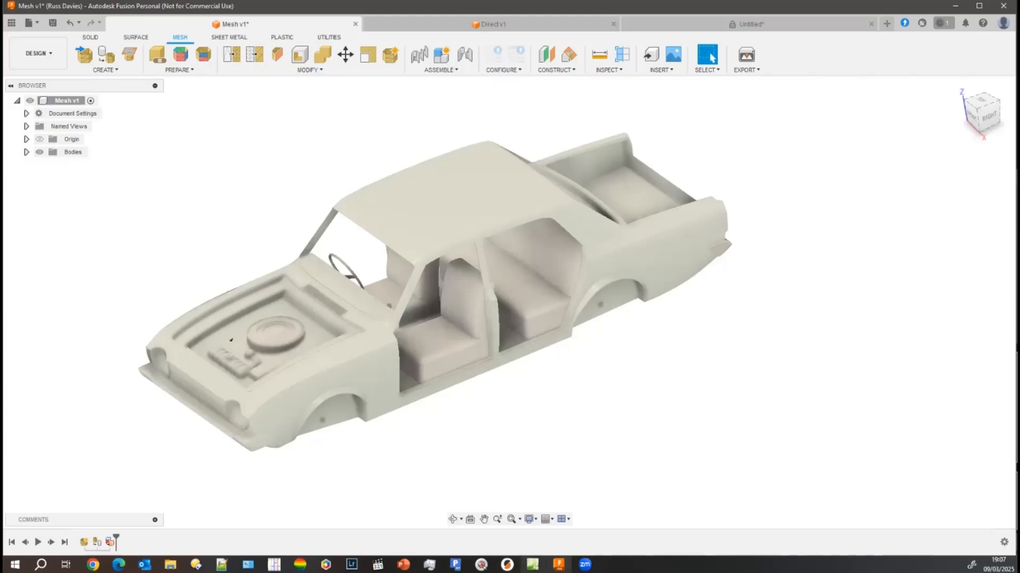
Switch to PrusaSlicer, cut the car body across the cabin with a planar cut, and start repairing both halves with the Windows repair algorithm.
click(507, 565)
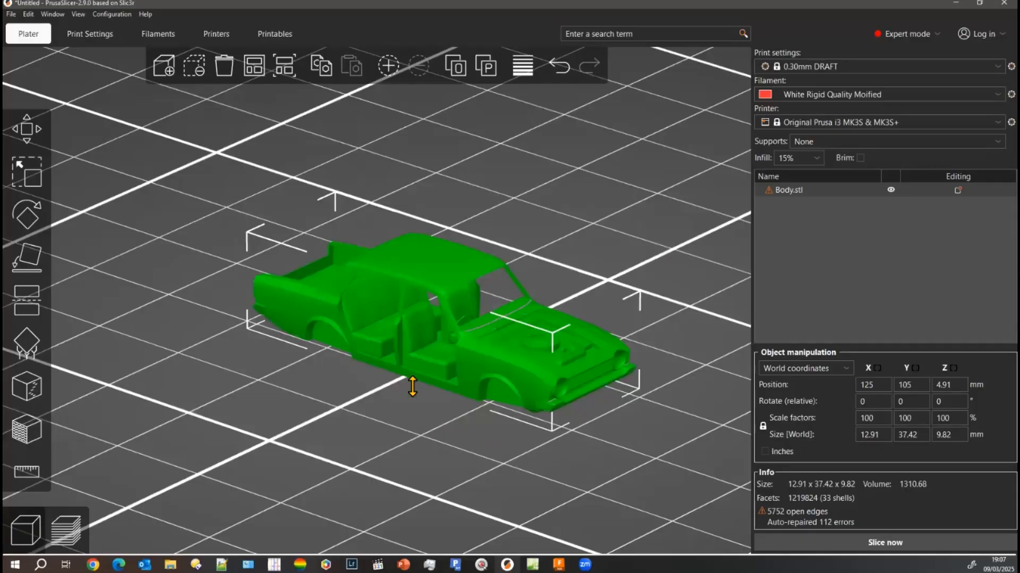
click(18, 295)
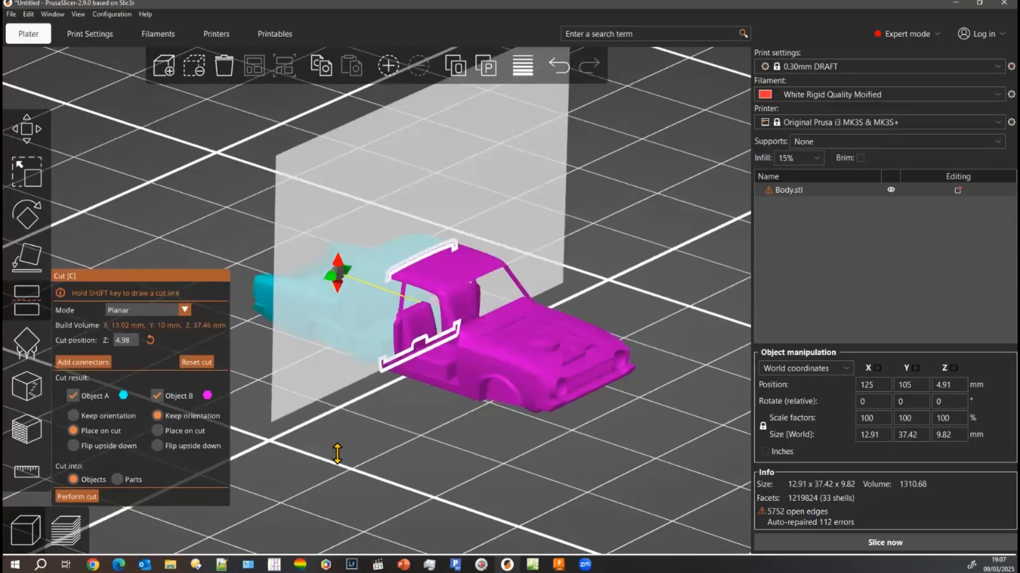
middle_drag(337, 464, 430, 503)
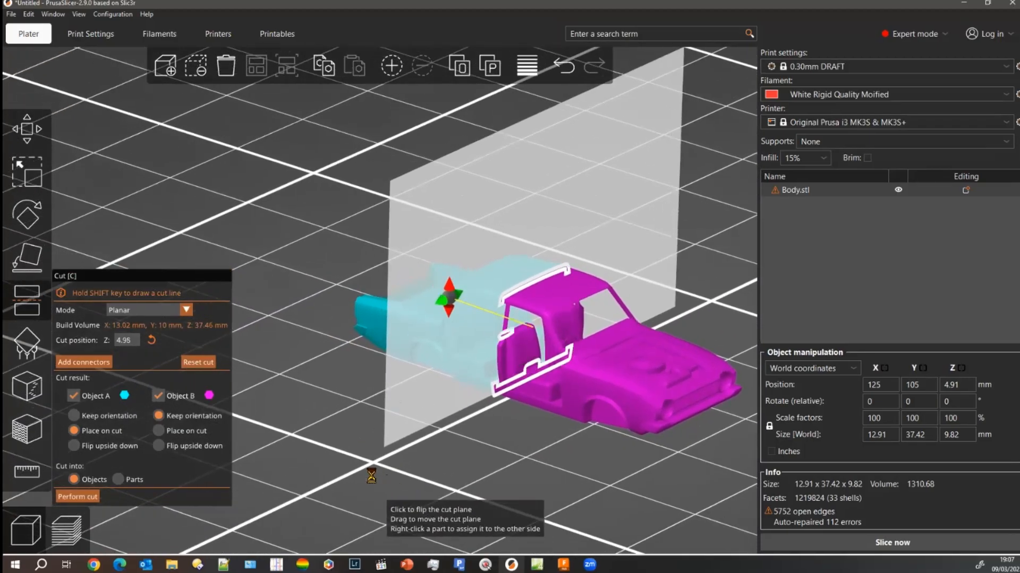
drag(529, 446, 418, 437)
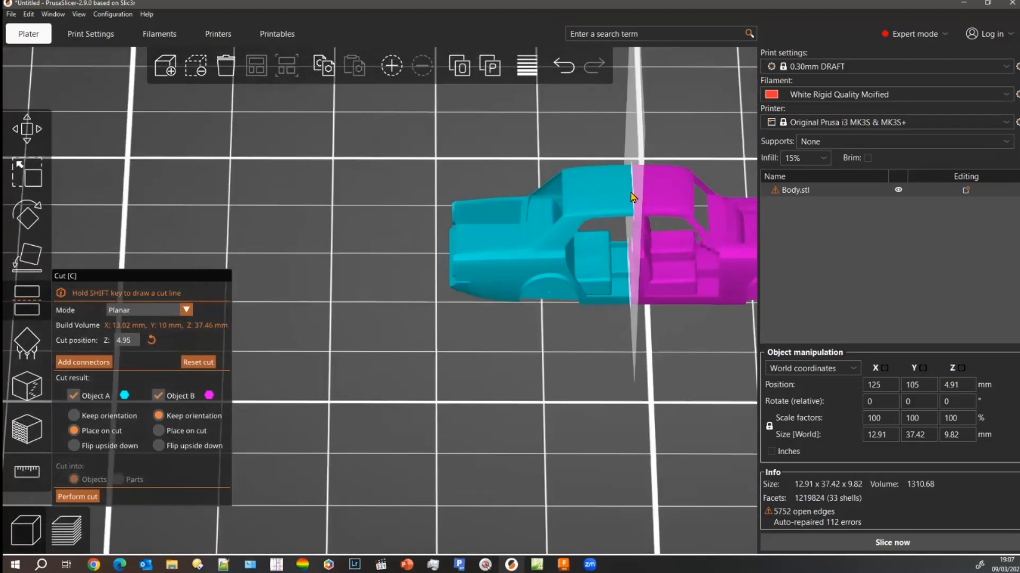
drag(641, 199, 621, 201)
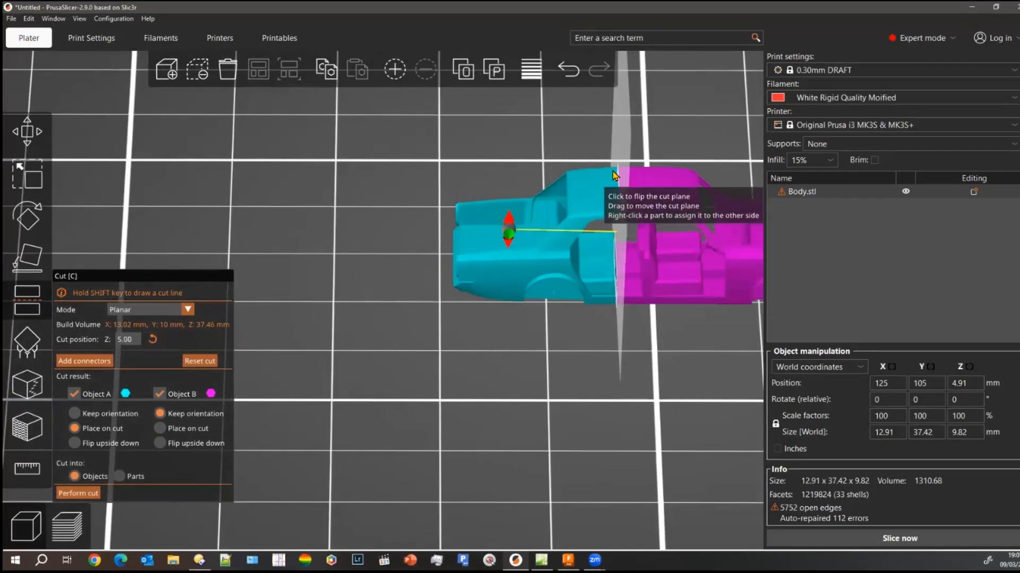
drag(619, 159, 636, 159)
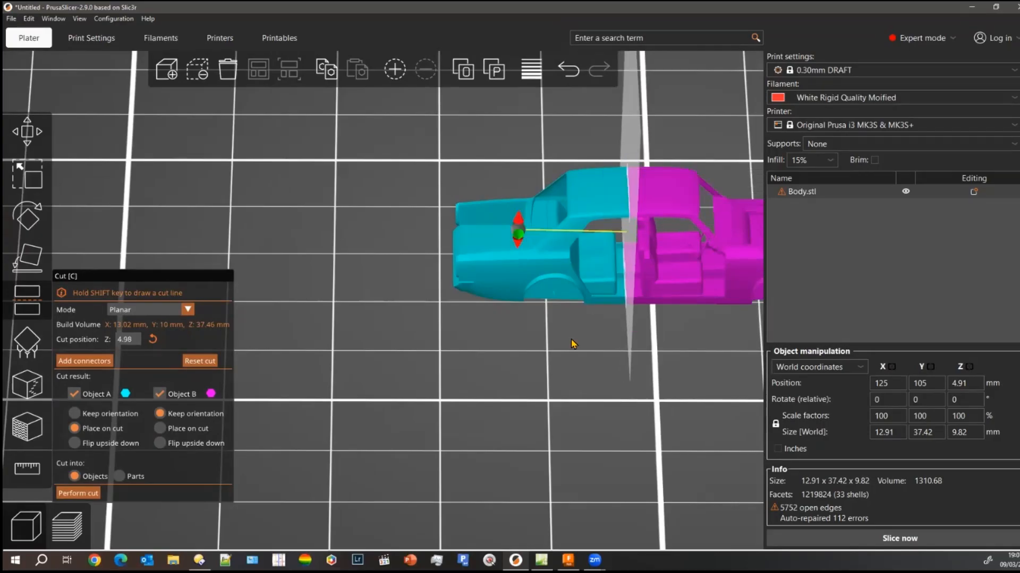
click(70, 493)
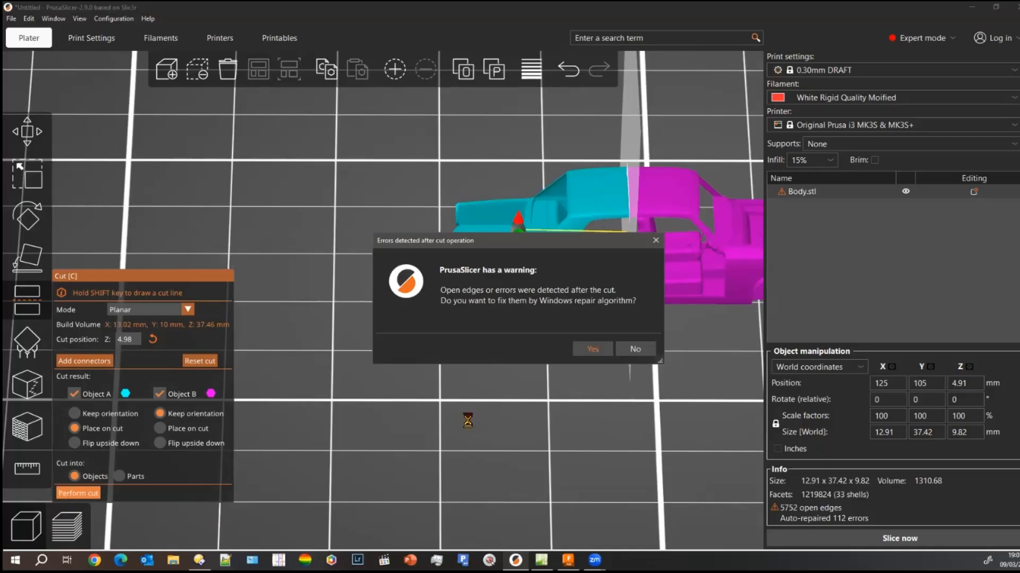
click(603, 350)
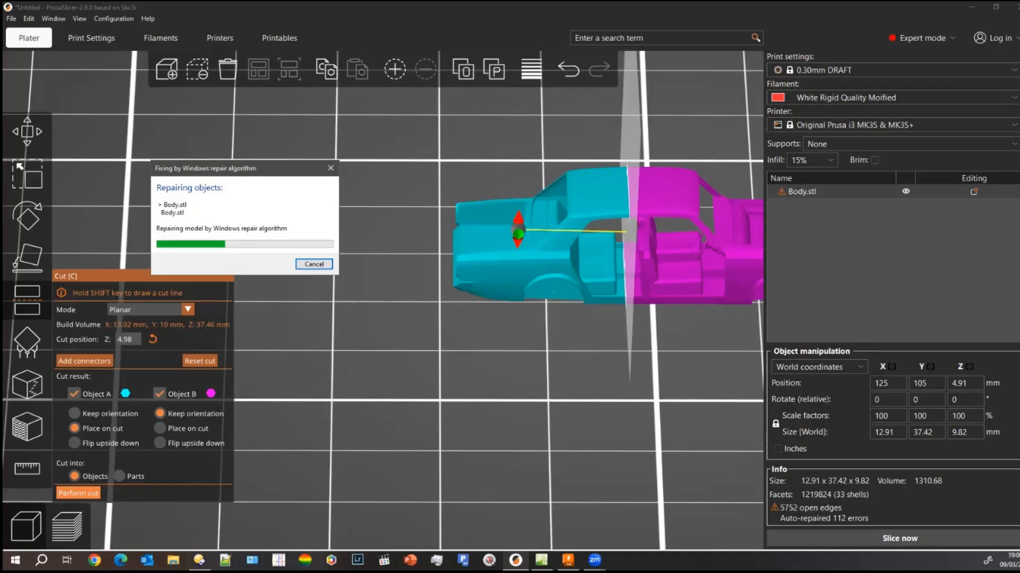
Switch back to Fusion and bring up the Direct v1 document.
click(568, 560)
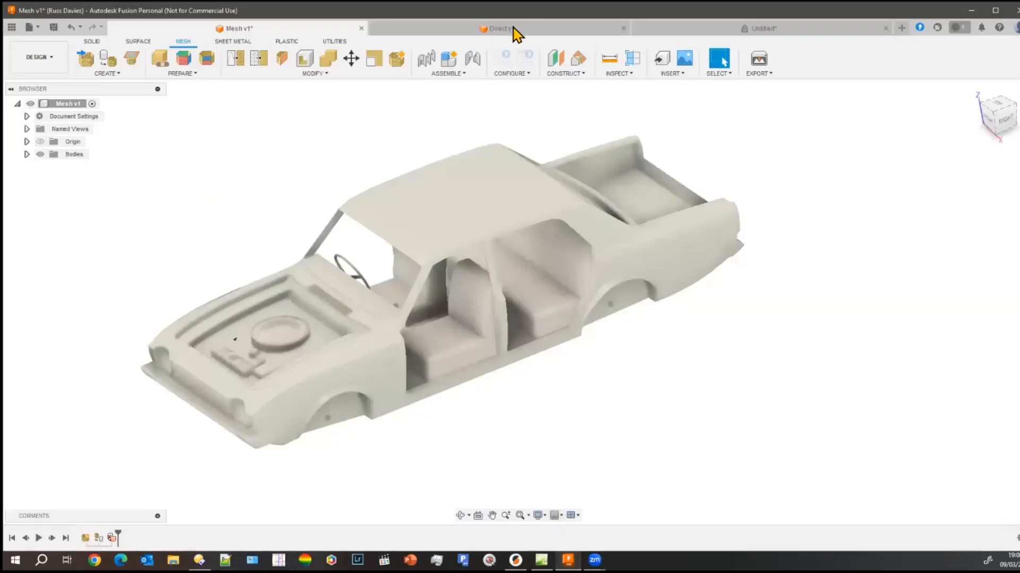
click(514, 34)
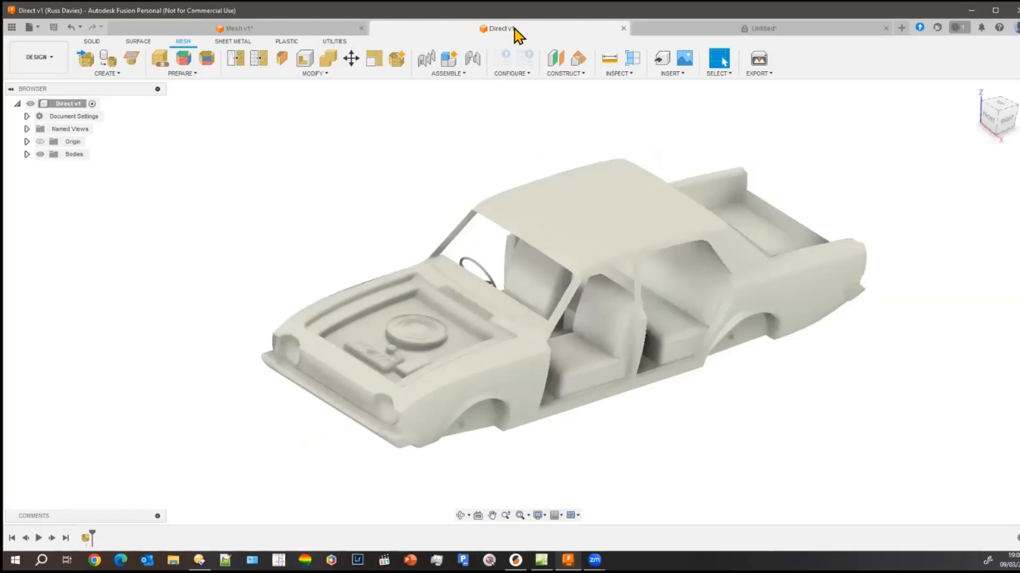
click(312, 73)
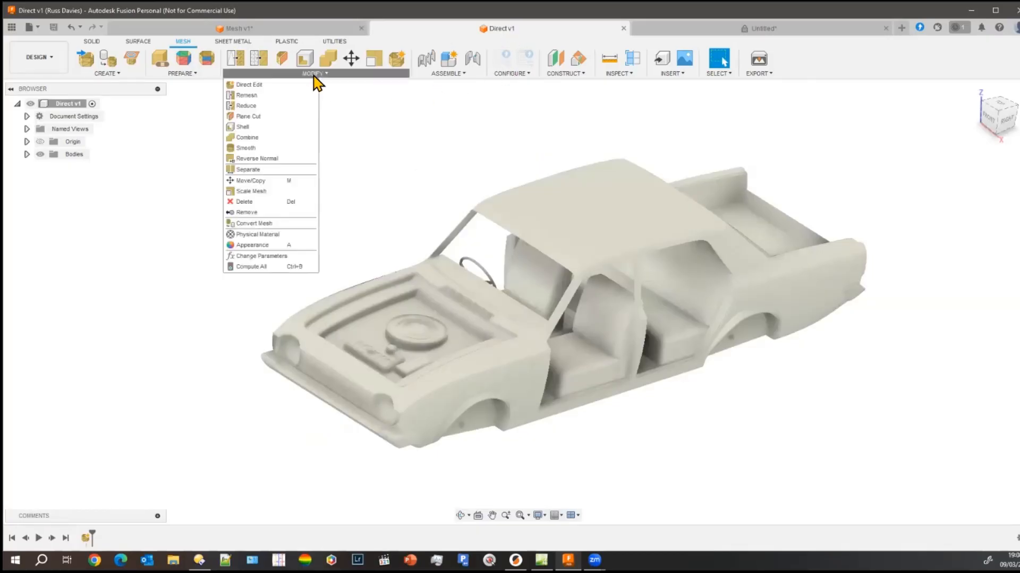
click(270, 86)
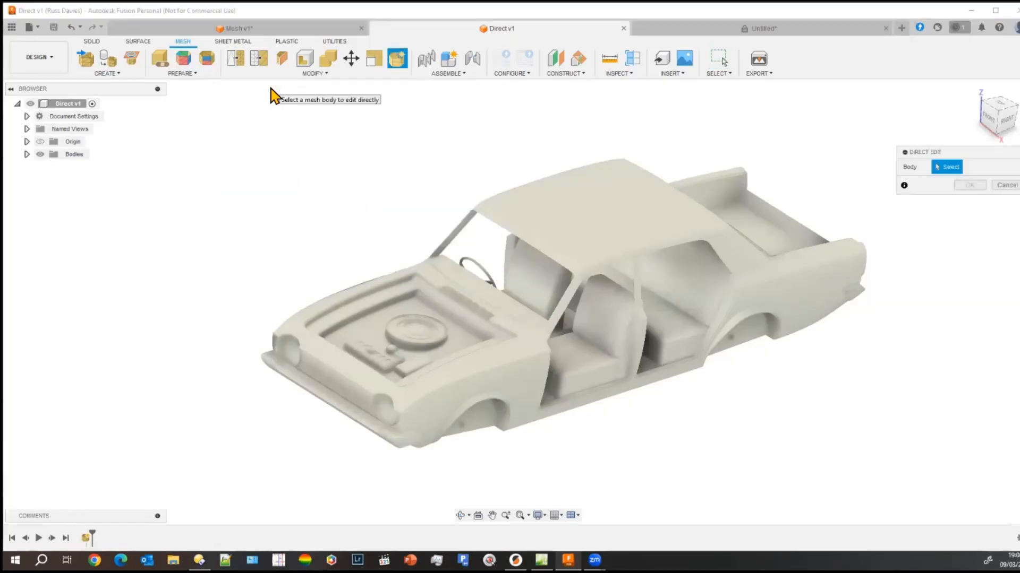
drag(951, 152, 838, 111)
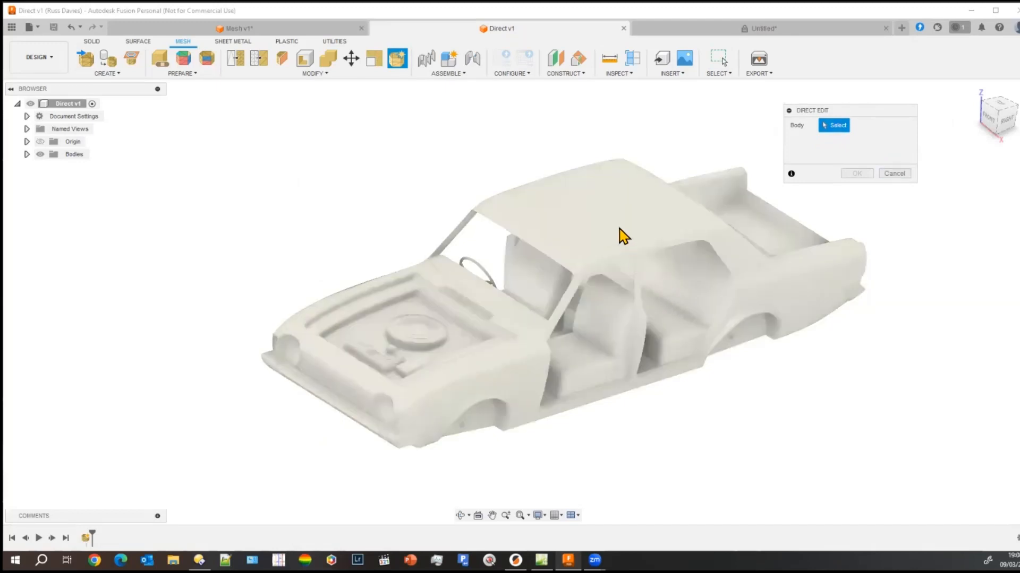
click(622, 235)
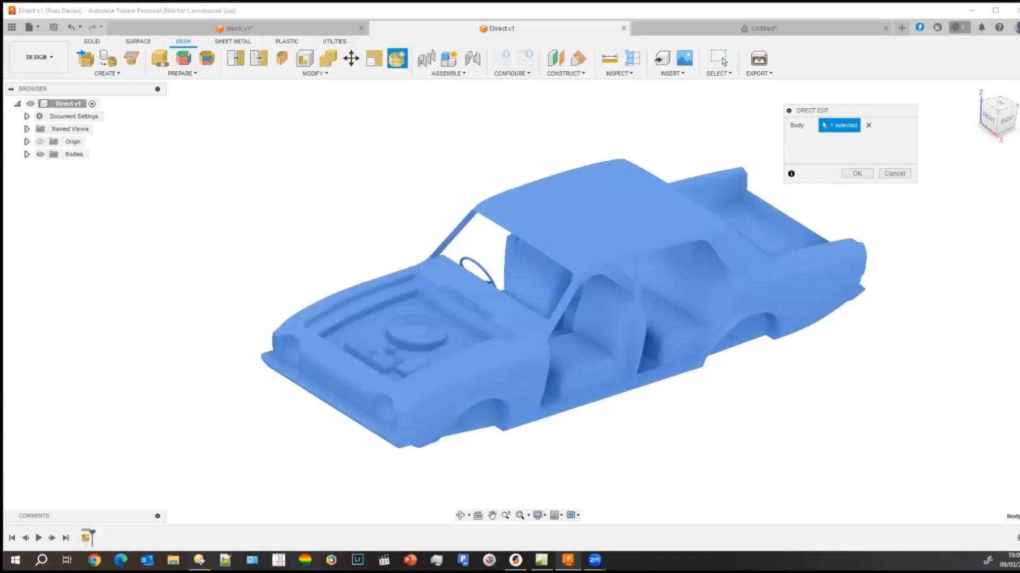
click(894, 173)
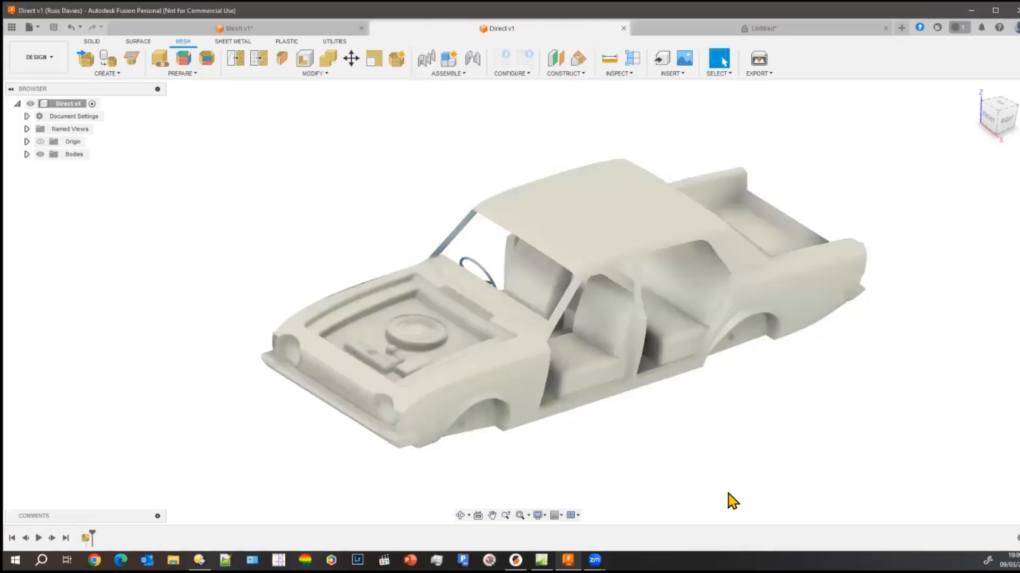
Start direct mesh editing of the car body and move the mesh selection palette closer to the model.
middle_drag(625, 489, 582, 493)
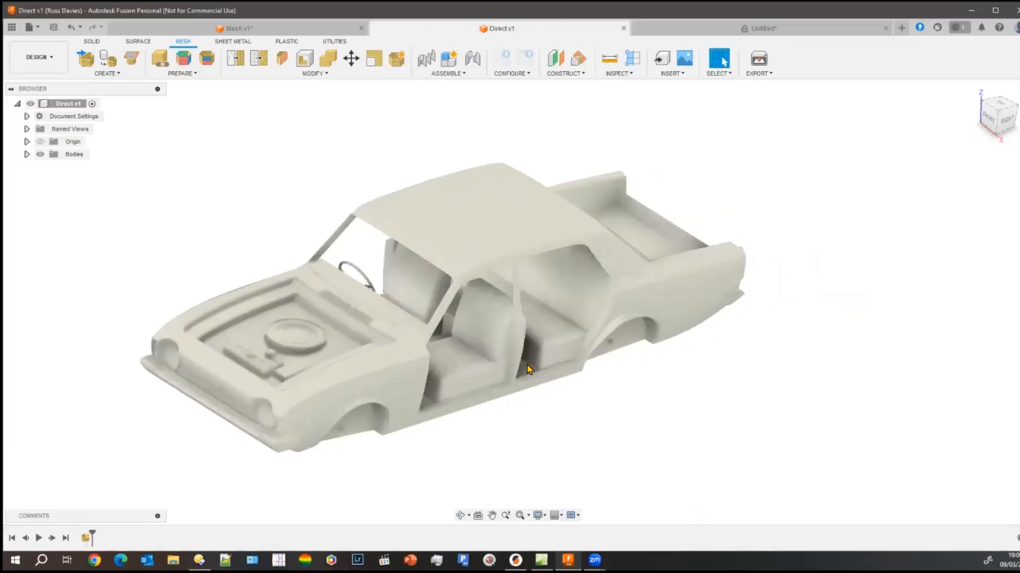
click(505, 227)
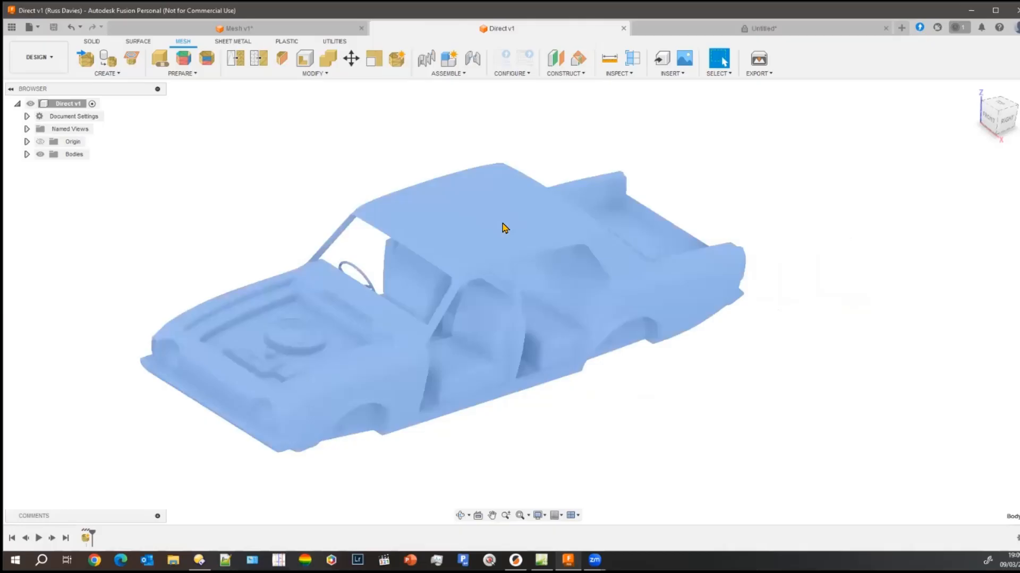
click(324, 73)
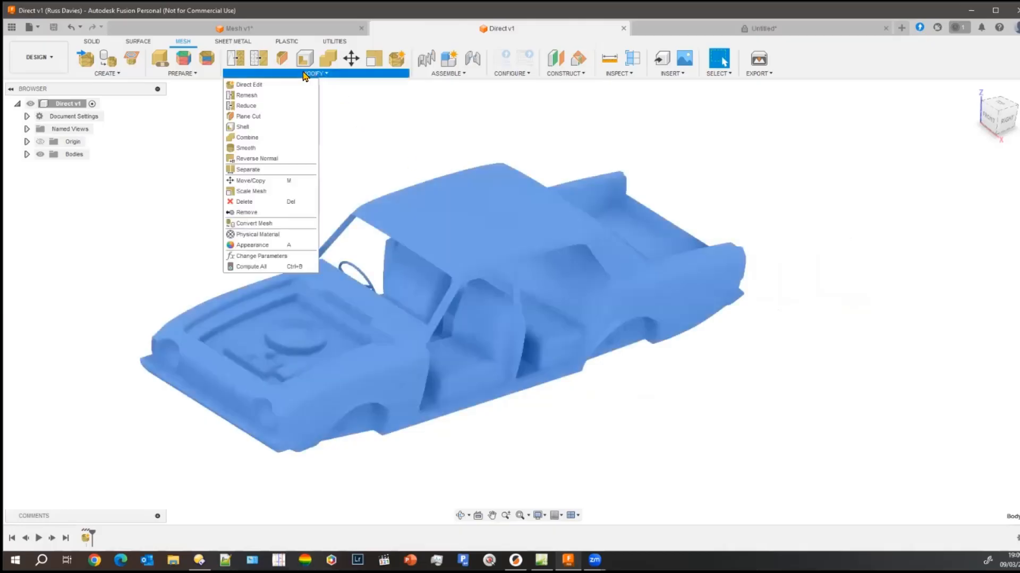
click(247, 88)
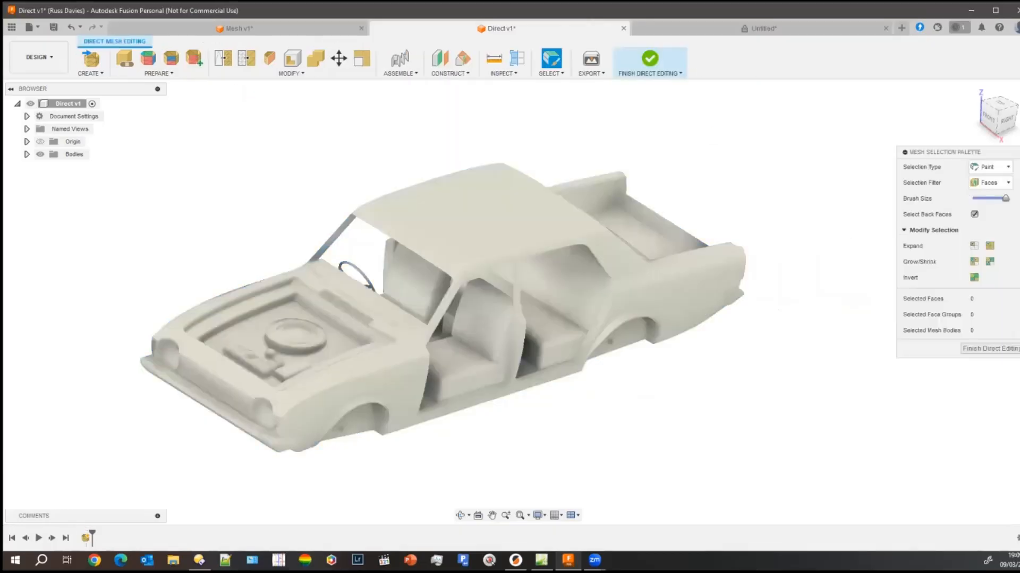
drag(948, 152, 802, 127)
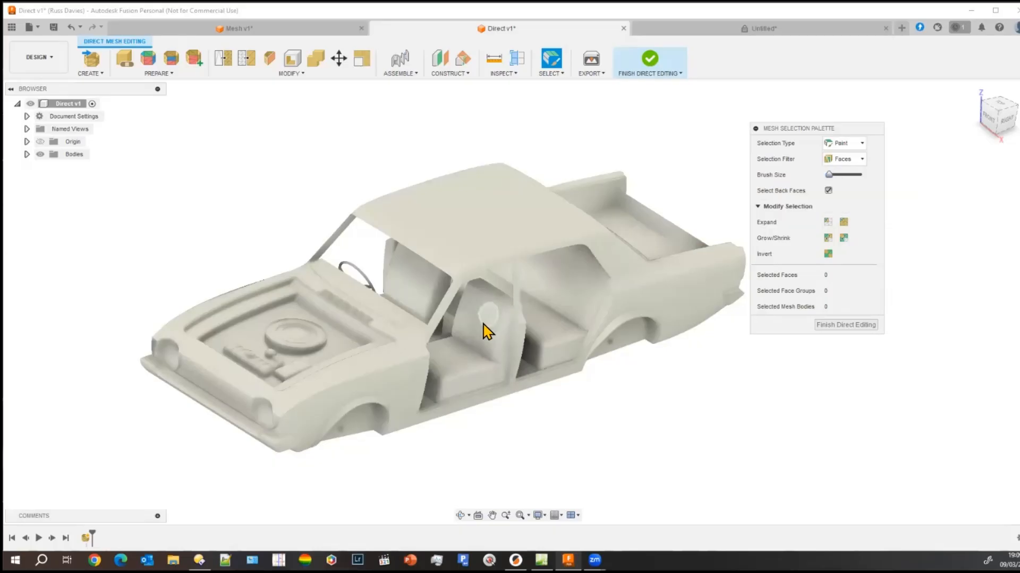
Try paint-selecting a small patch of mesh faces on the front seat's backrest with a small brush.
scroll(488, 329, down, 2)
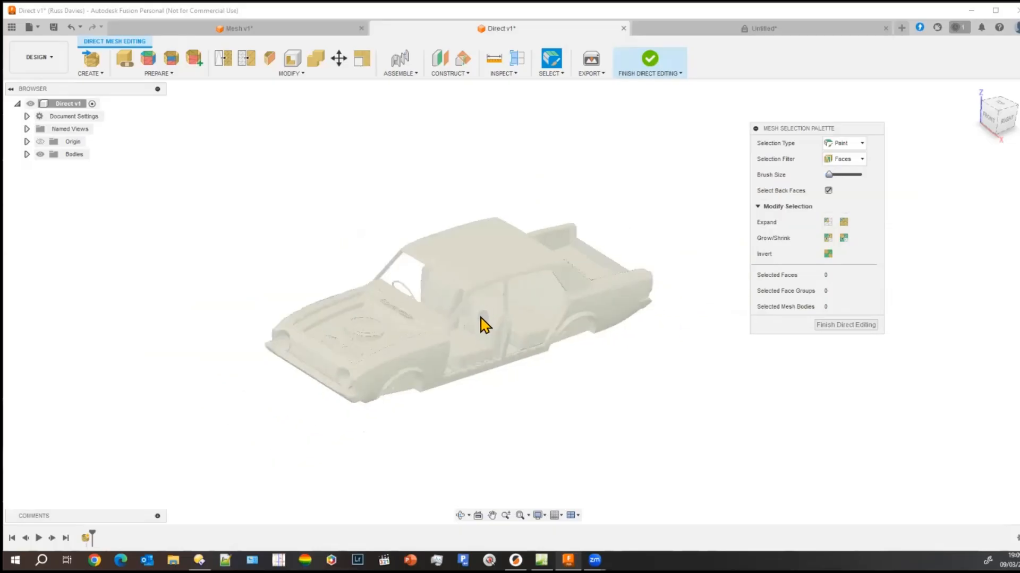
scroll(488, 330, up, 10)
scroll(478, 287, down, 3)
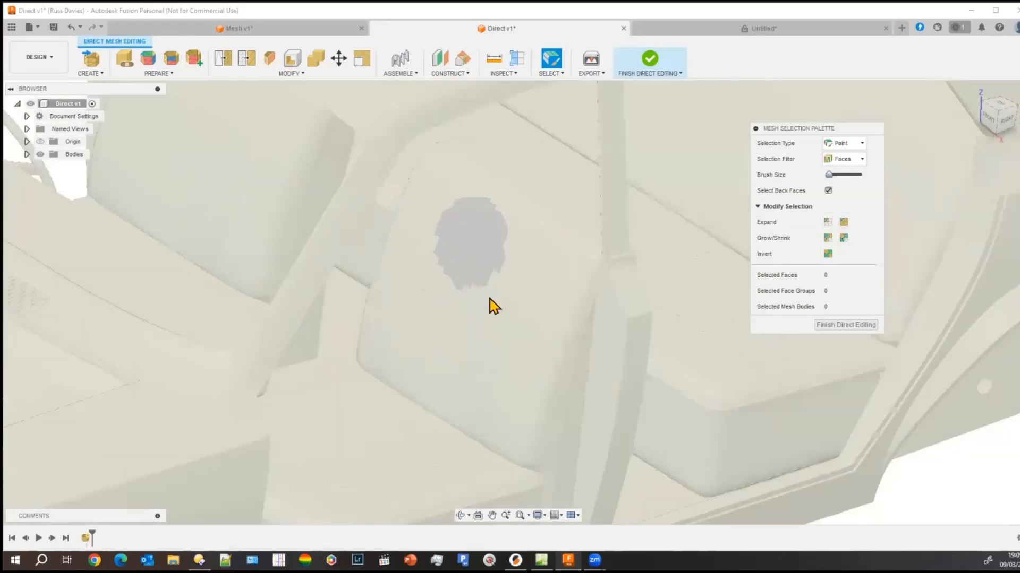
click(490, 308)
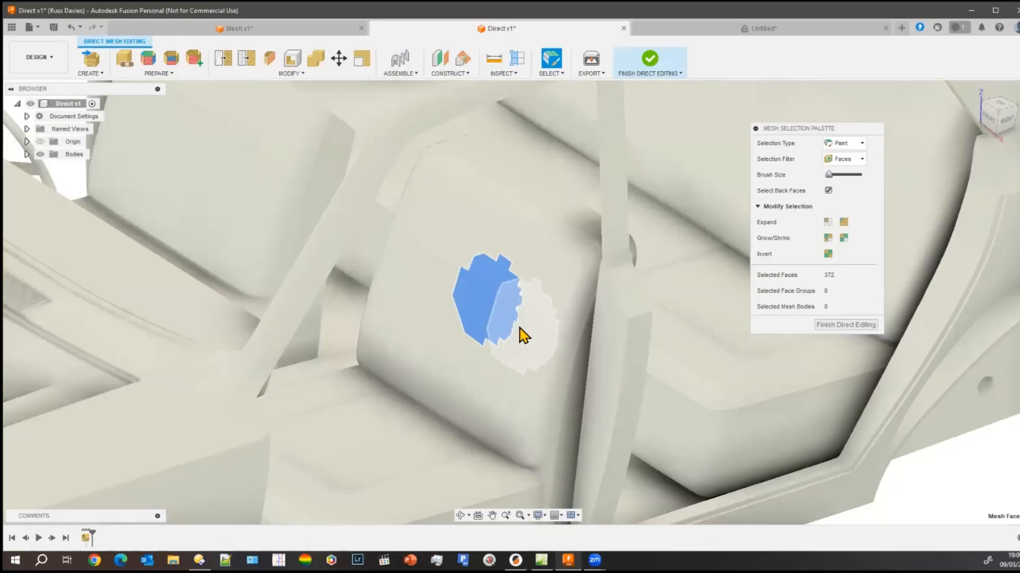
key(Escape)
Enlarge the selection brush to near its maximum and paint-select the mesh faces of the front seat's backrest.
drag(829, 175, 860, 175)
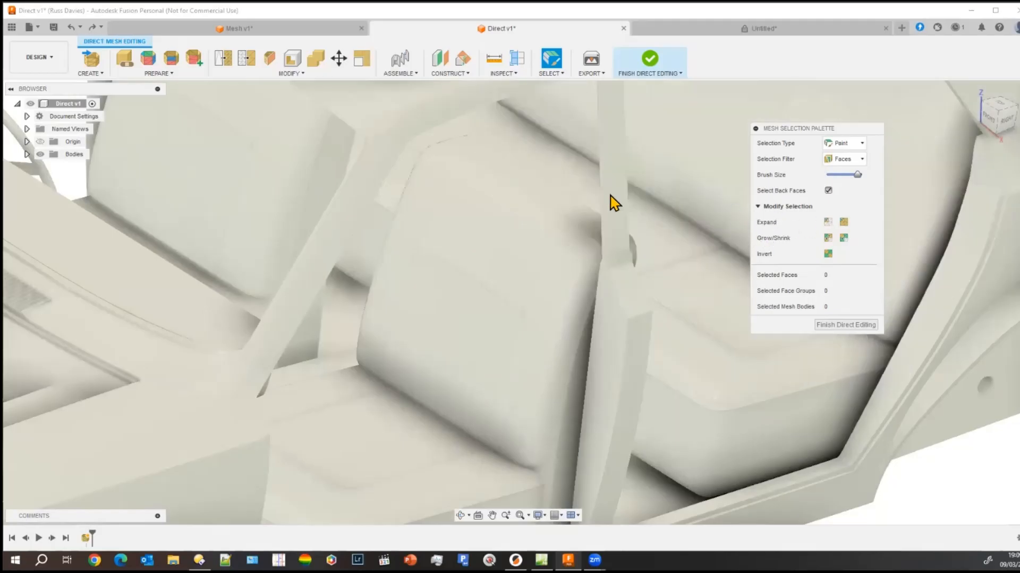
click(500, 314)
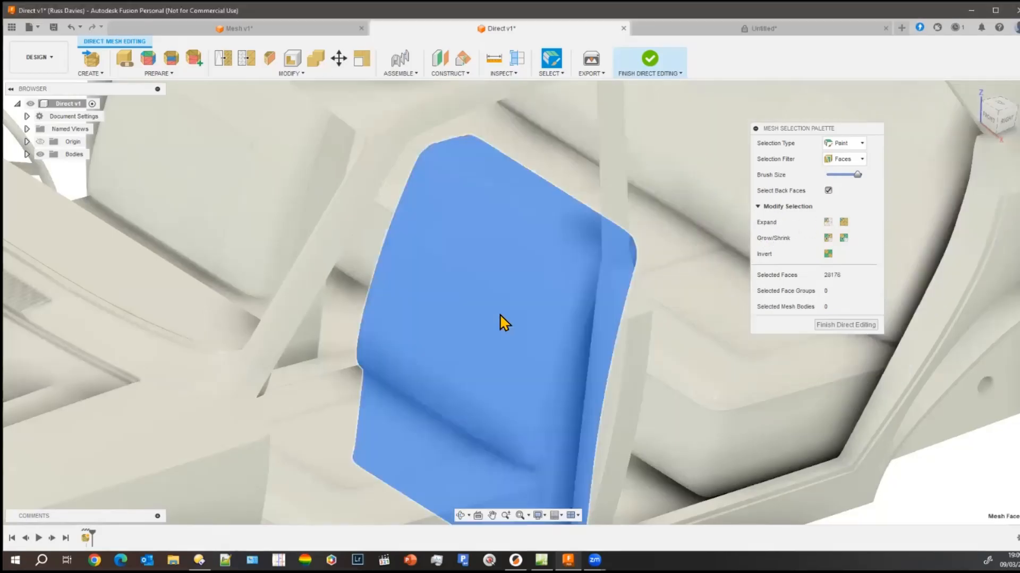
scroll(608, 428, up, 8)
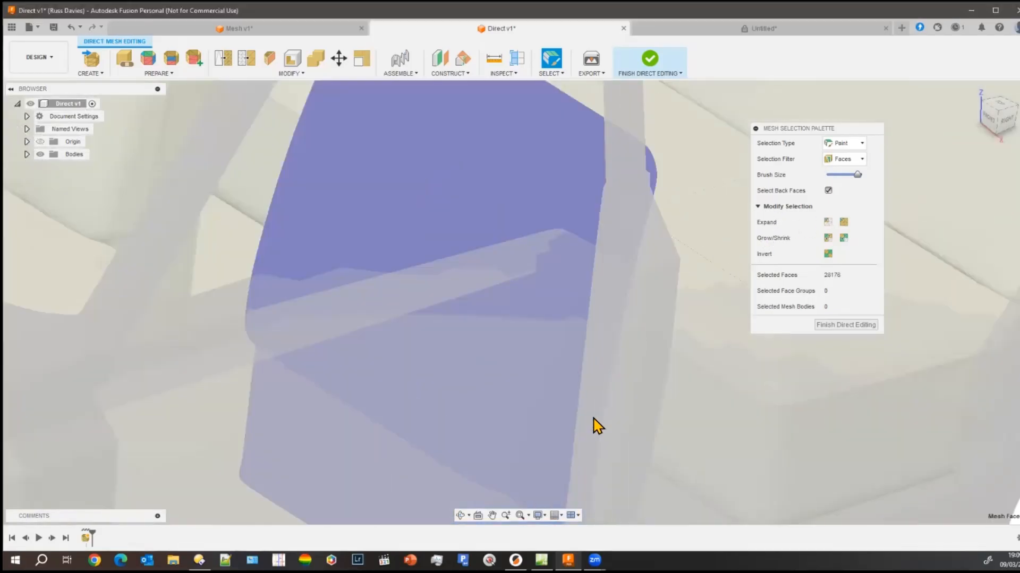
scroll(596, 425, down, 10)
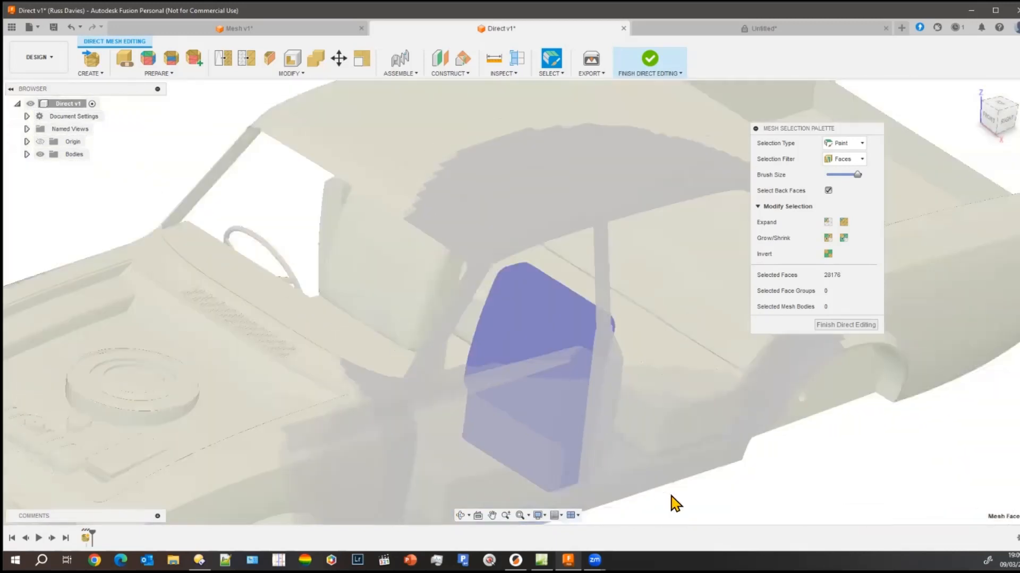
Clear the face selection and try paint-selecting the cushions and backrests of both front seats and the rear seat.
click(645, 508)
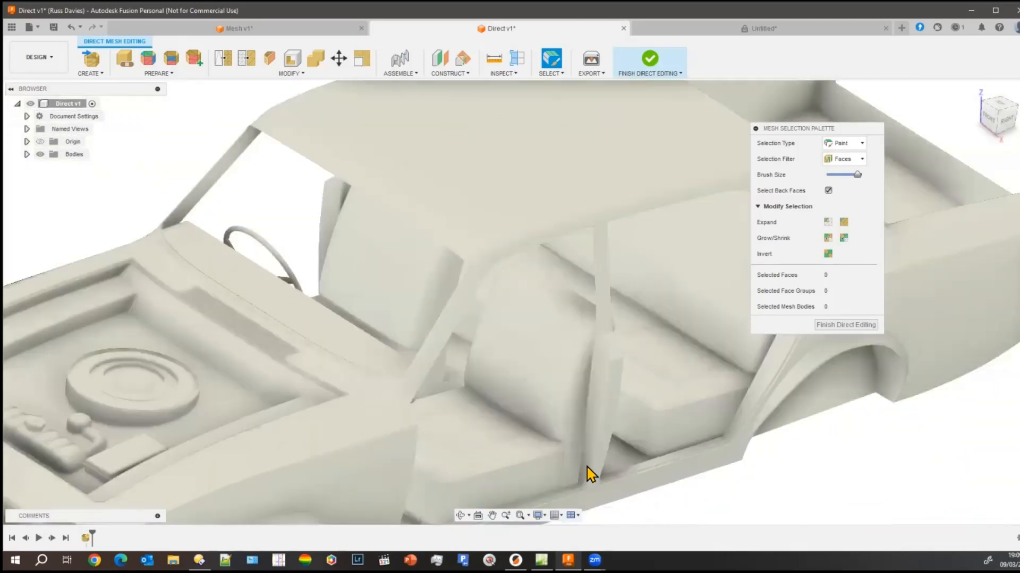
click(547, 391)
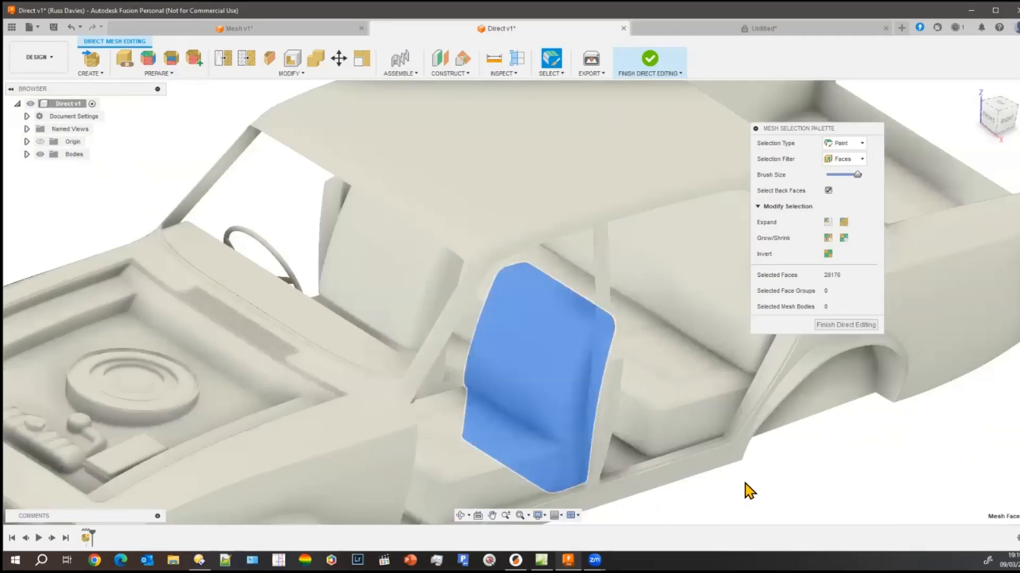
mouse_move(674, 480)
shift+middle_down()
mouse_move(653, 471)
mouse_move(690, 480)
mouse_move(703, 464)
mouse_move(710, 469)
mouse_move(662, 478)
mouse_move(717, 480)
mouse_move(690, 481)
mouse_move(789, 311)
mouse_move(451, 385)
shift+middle_up()
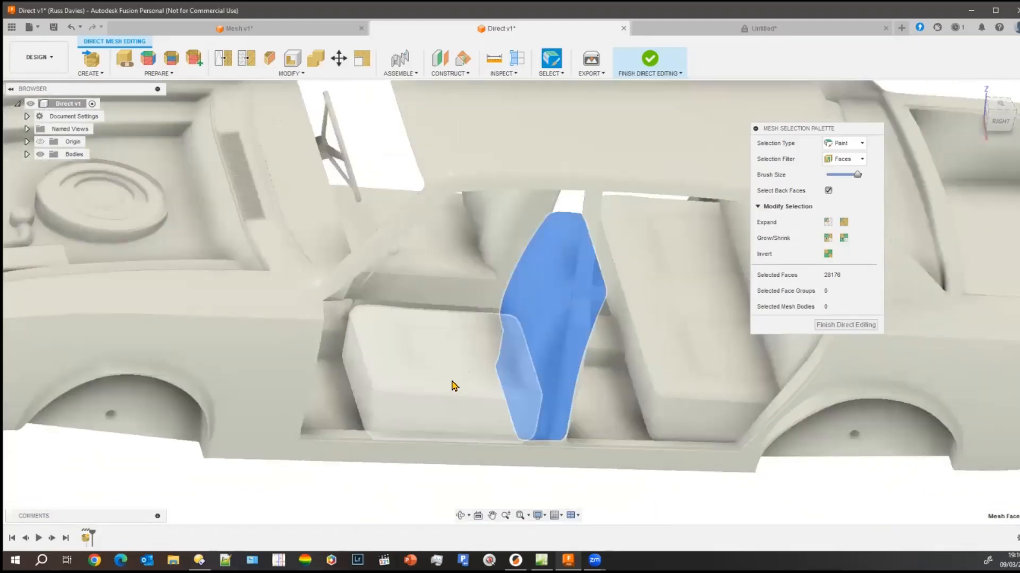
click(452, 382)
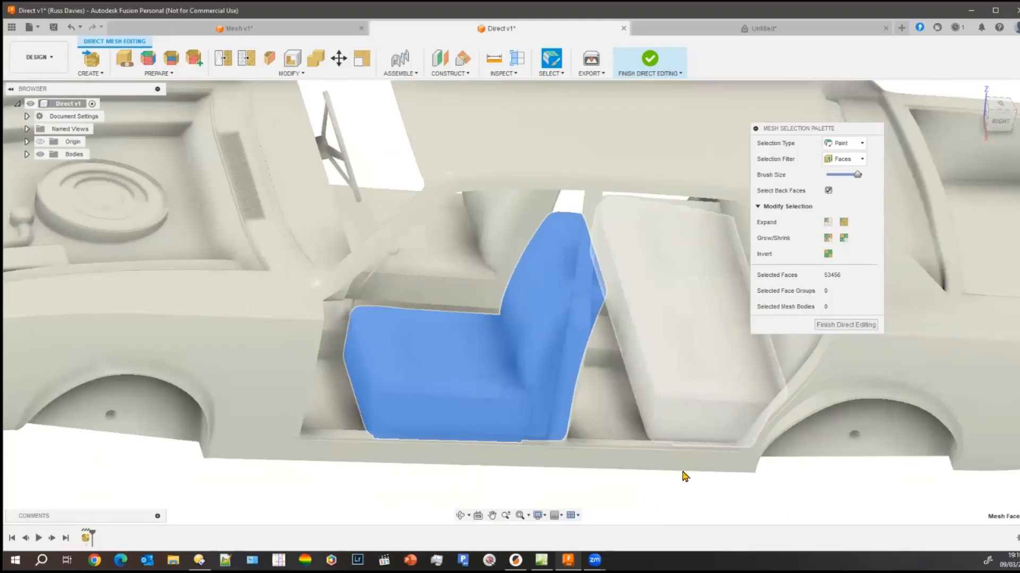
click(675, 421)
shift+middle_drag(484, 520, 471, 433)
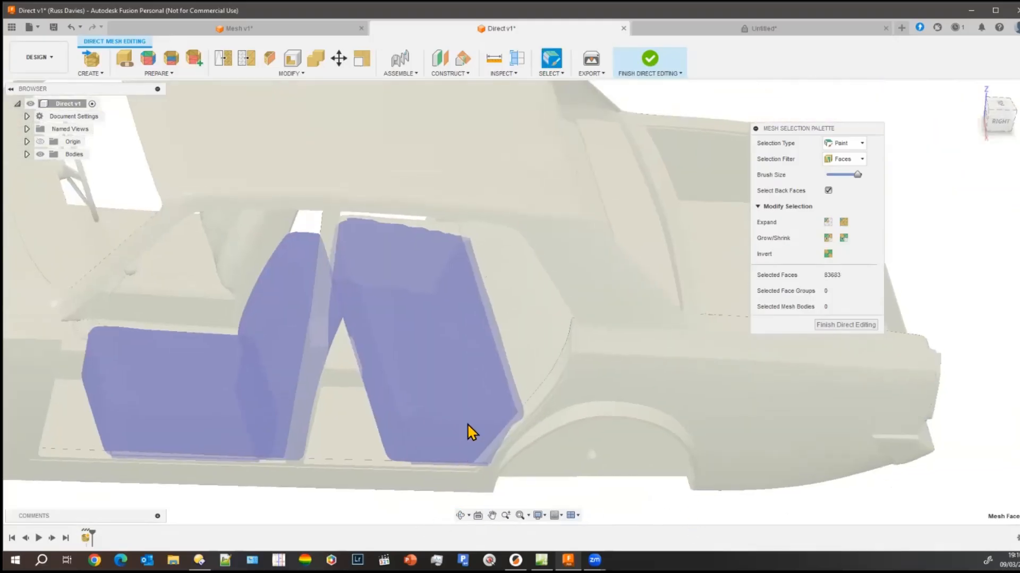
click(547, 335)
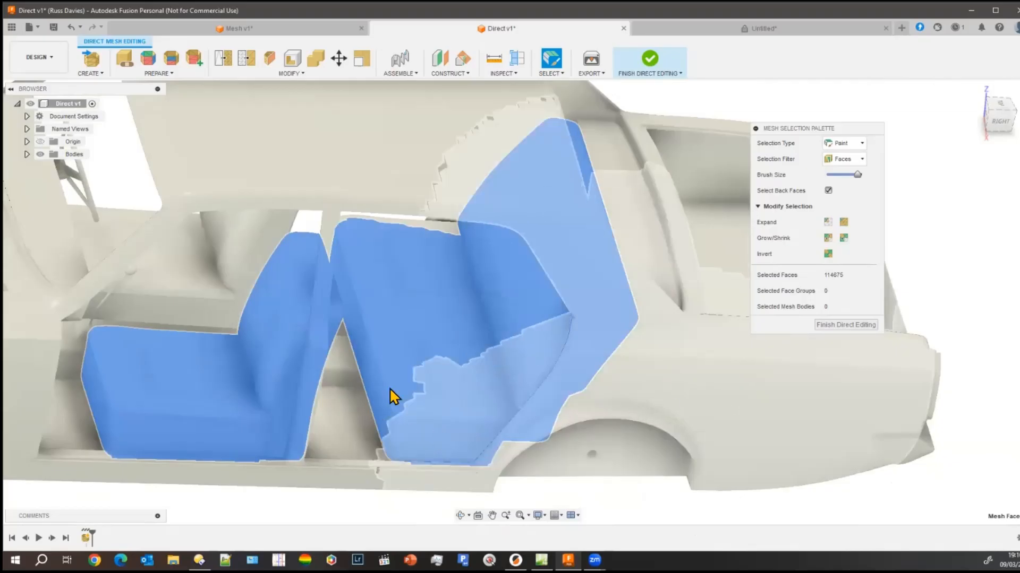
click(191, 311)
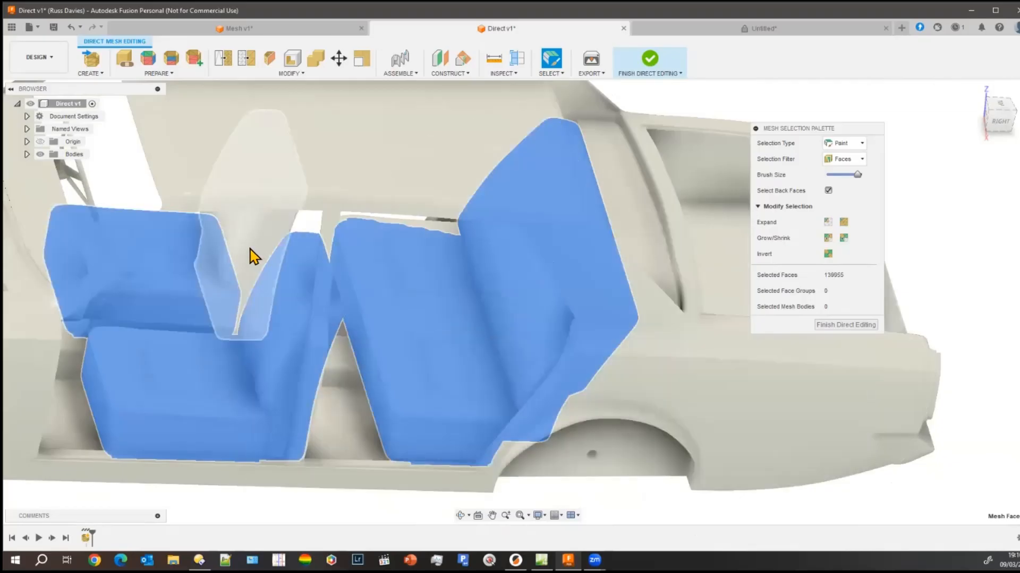
click(251, 256)
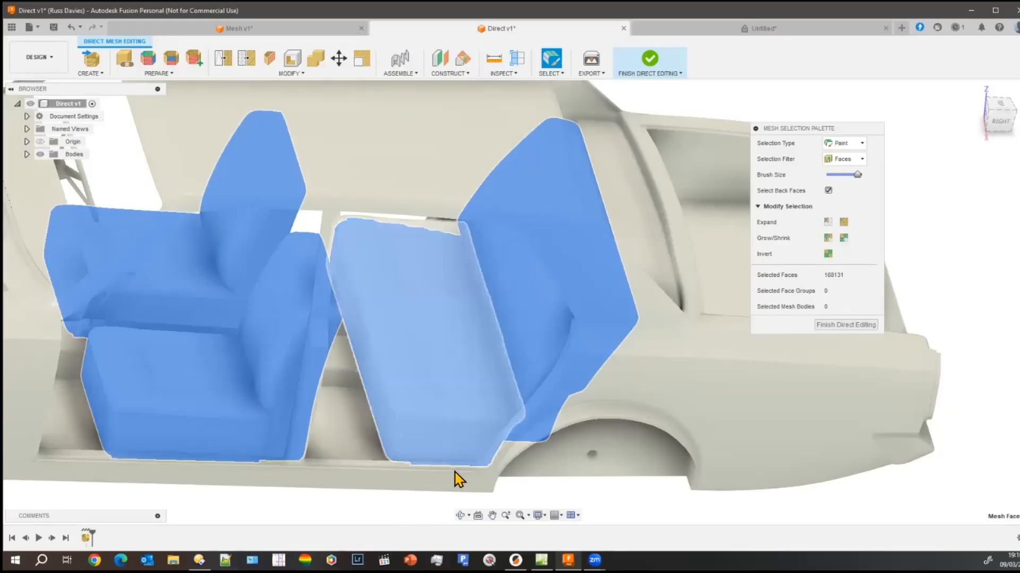
Undo the extra seat selections and delete the mesh faces of the near front seat's backrest.
key(Delete)
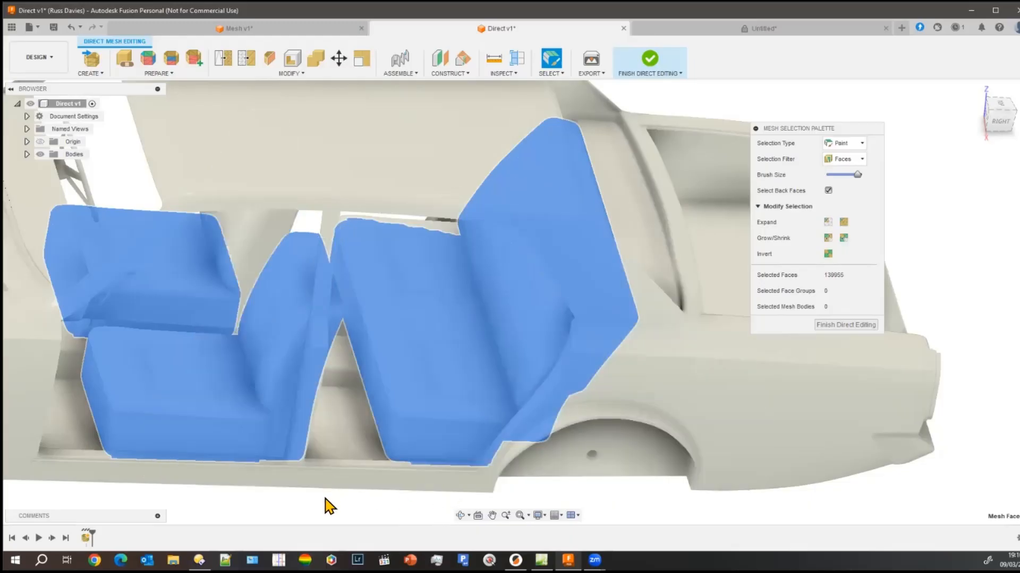
key(ctrl+z)
key(ctrl+z)
key(ctrl+z)
key(ctrl+z)
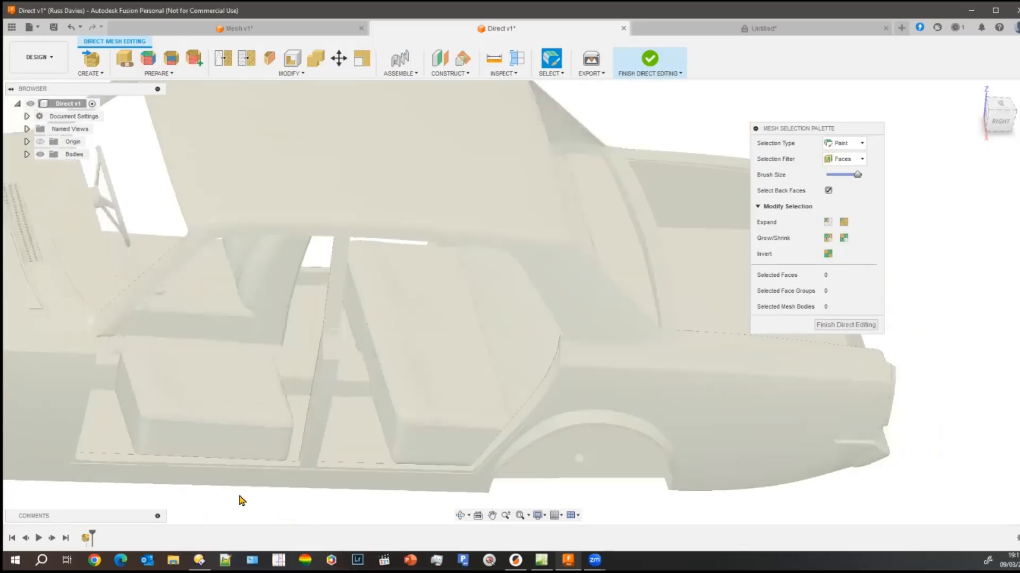
Reduce the selection brush size to about the middle of its range.
shift+middle_drag(389, 480, 189, 467)
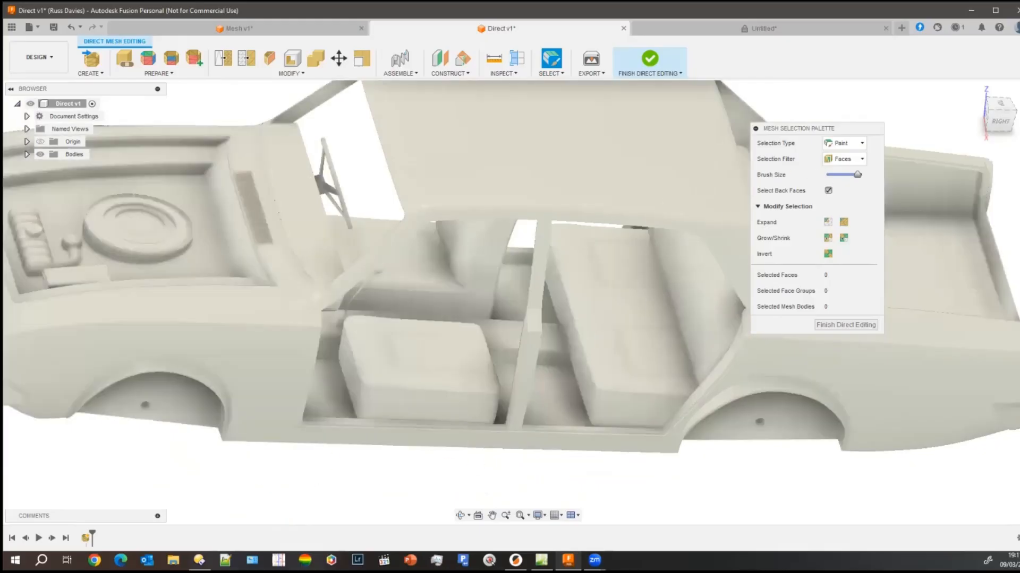
shift+middle_drag(109, 472, 225, 289)
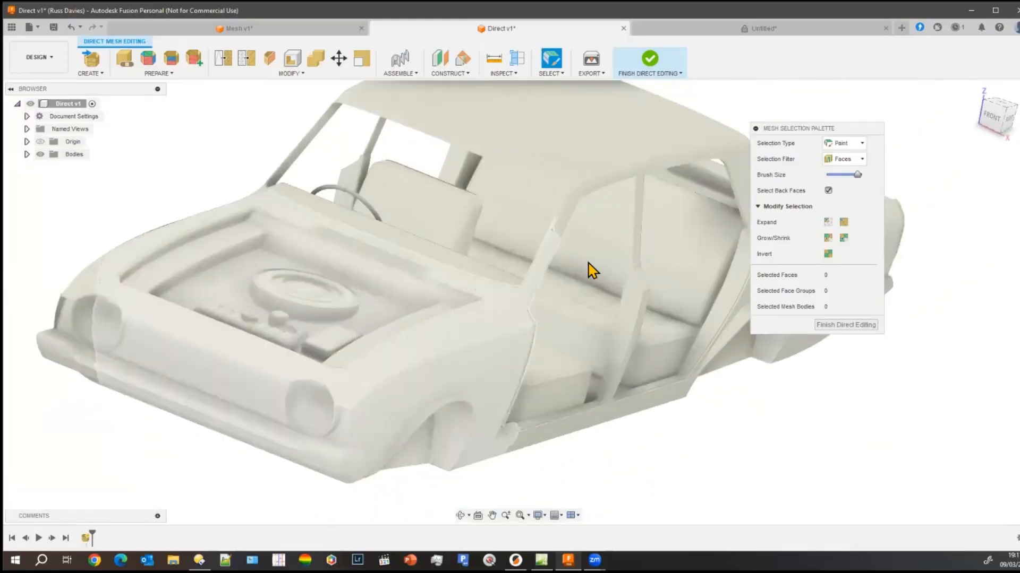
drag(857, 174, 844, 174)
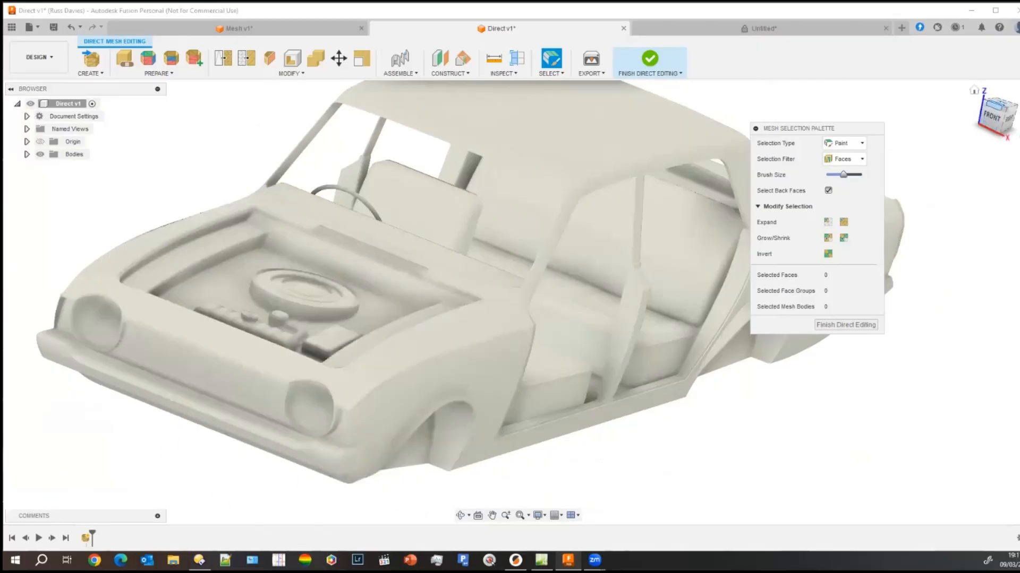
Set the selection type to Window and select the mesh faces within the engine bay's inner opening from the top view.
drag(1001, 102, 1003, 108)
click(1000, 105)
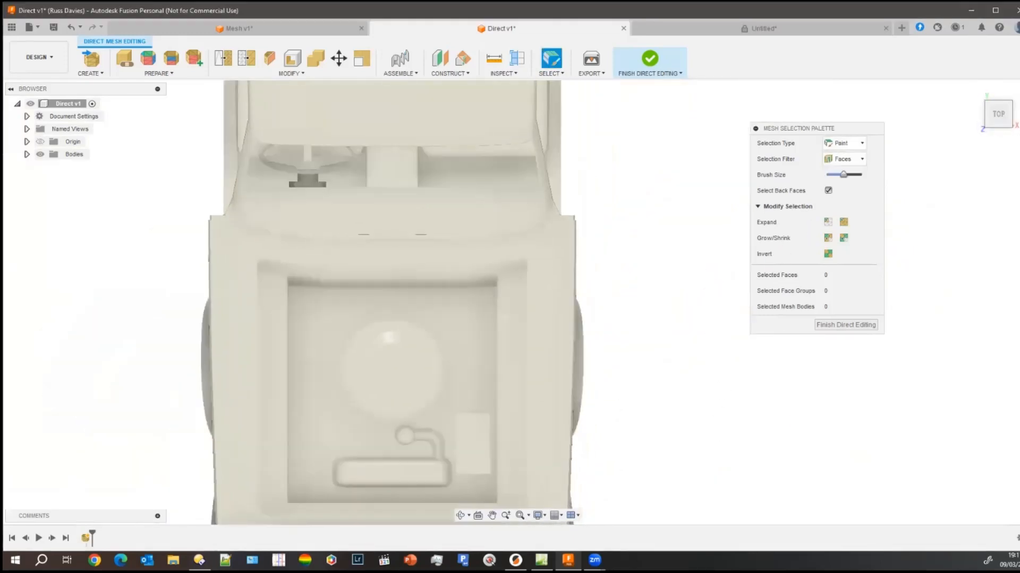
click(847, 143)
click(840, 153)
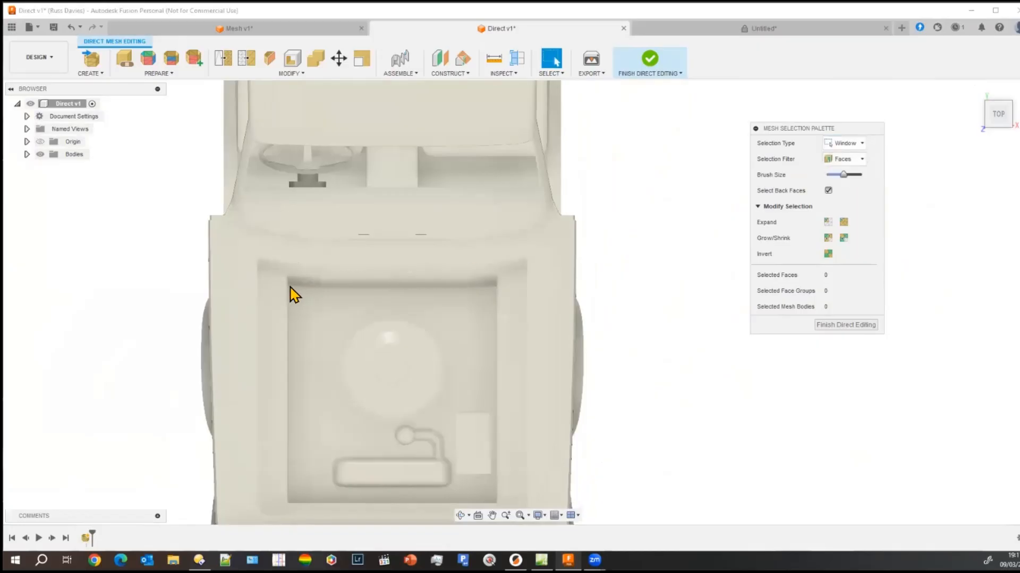
drag(290, 286, 496, 519)
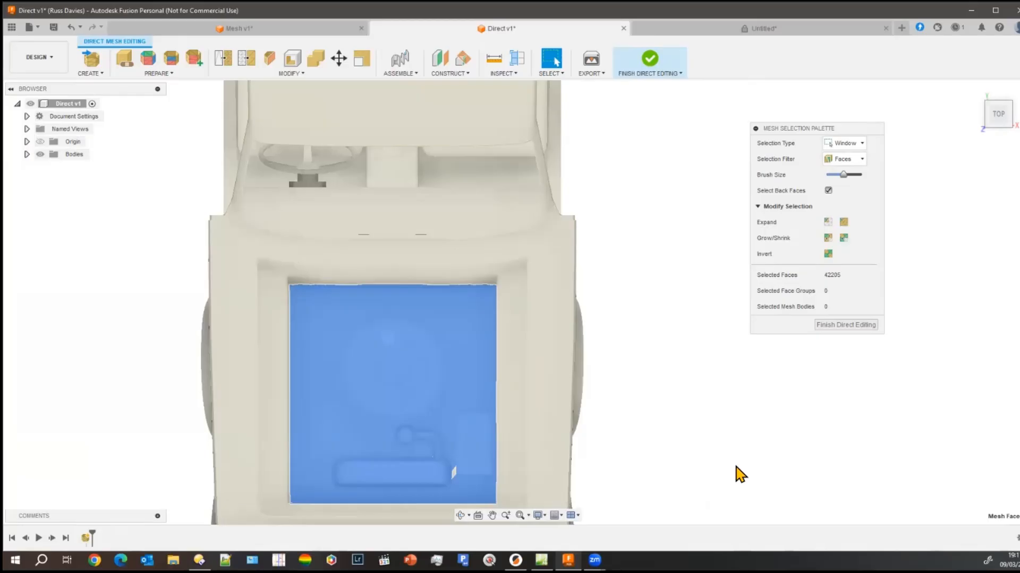
shift+middle_drag(762, 501, 734, 368)
key(Escape)
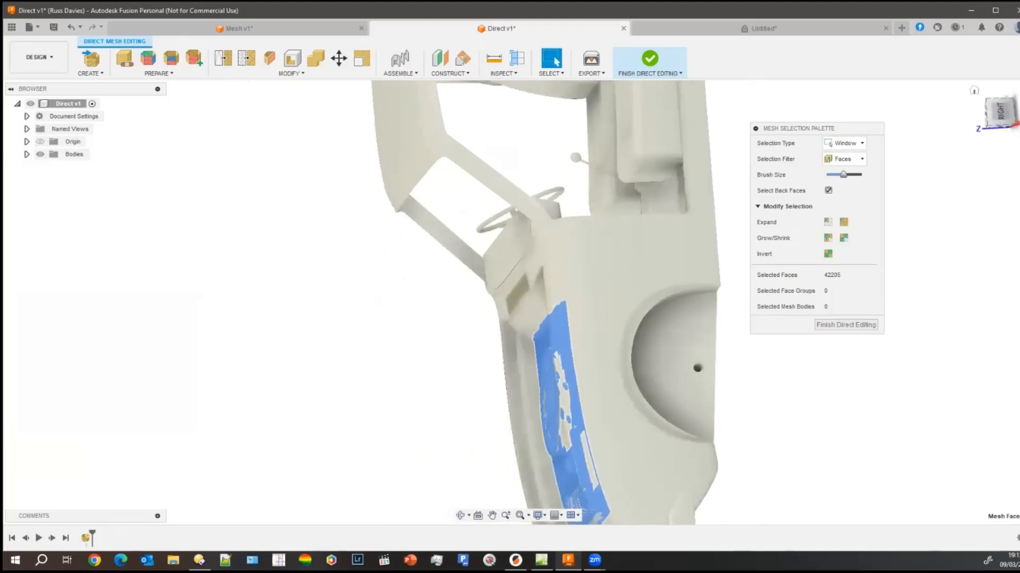
Return to Paint selection, add the gear lever between the front seats, and delete it together with the selected engine bay faces.
click(1000, 112)
shift+middle_drag(733, 419, 579, 392)
scroll(596, 339, down, 5)
shift+middle_drag(596, 339, 616, 449)
scroll(684, 399, up, 10)
scroll(612, 441, down, 2)
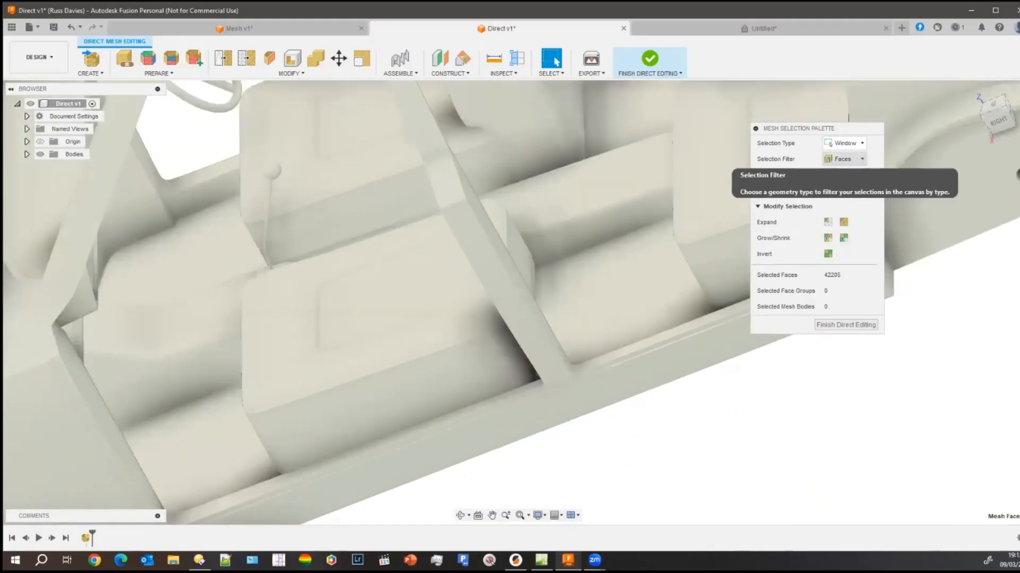
click(845, 143)
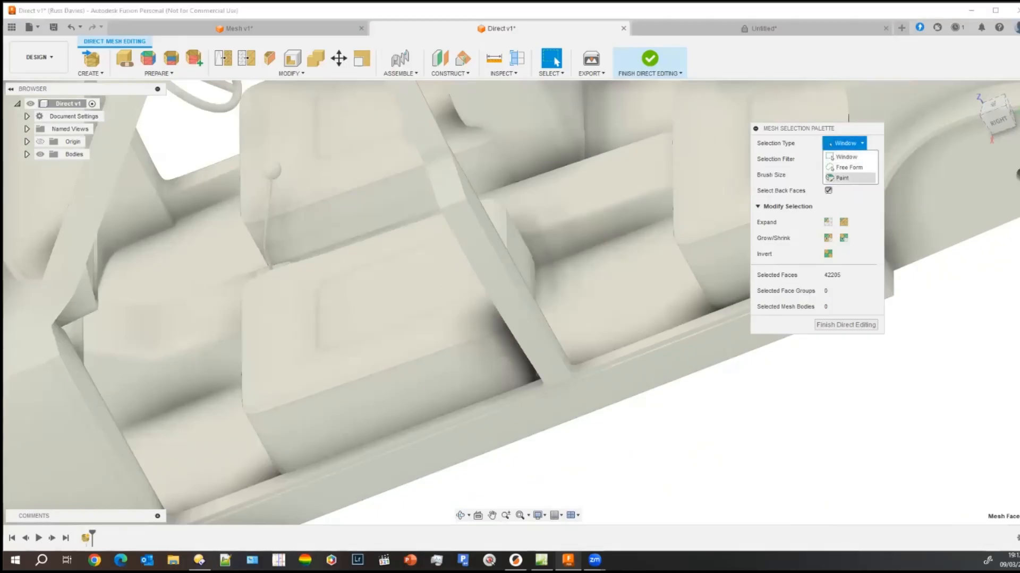
click(841, 178)
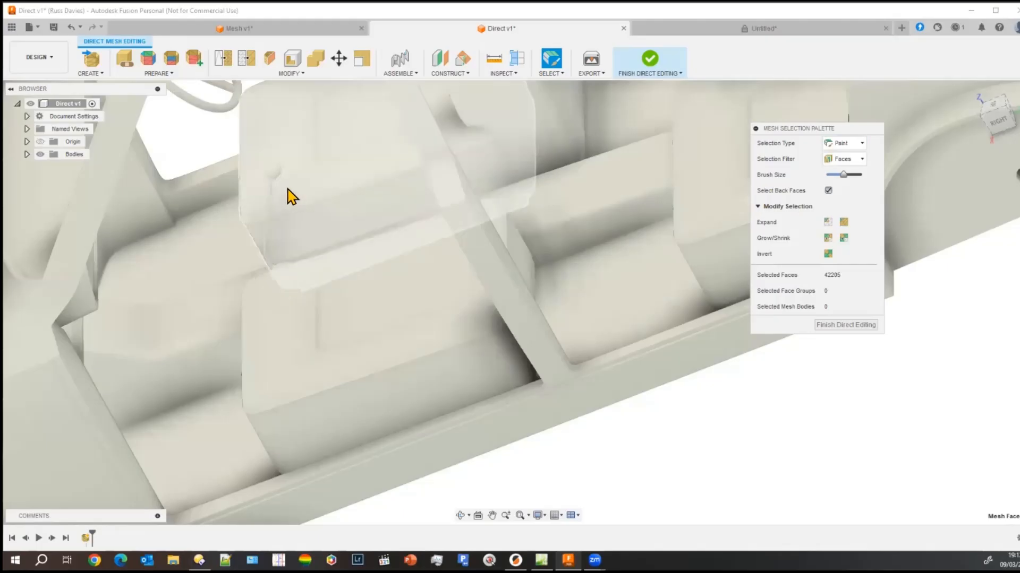
click(273, 178)
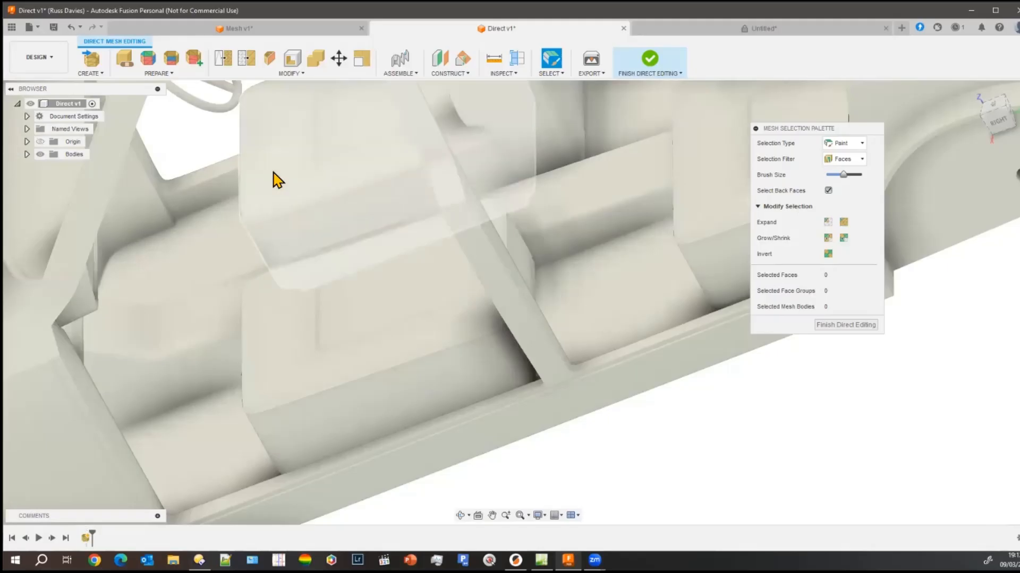
Finish direct mesh editing and look over the car body's edited interior and engine bay.
scroll(448, 348, down, 5)
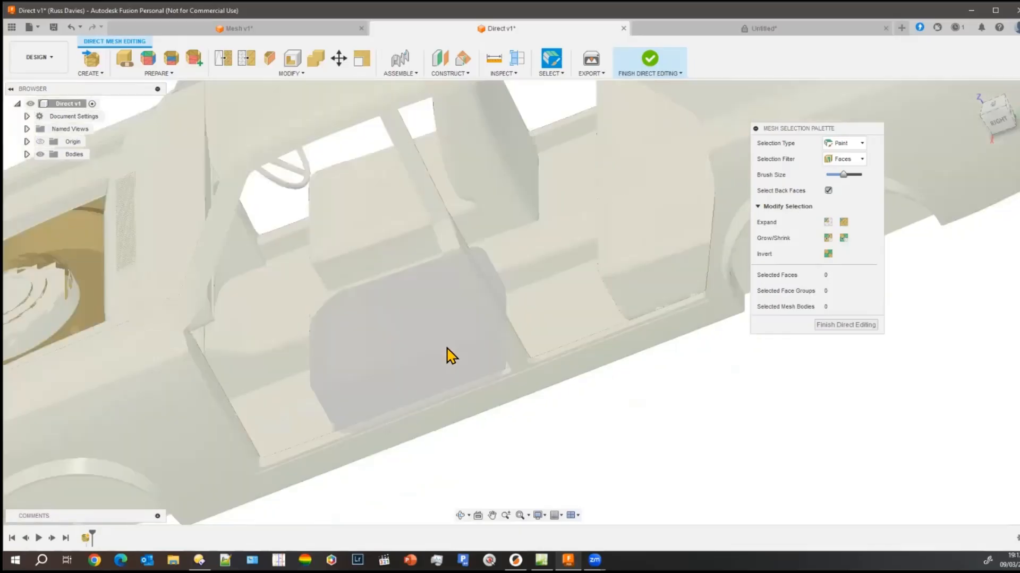
shift+middle_drag(512, 404, 399, 407)
scroll(563, 437, up, 5)
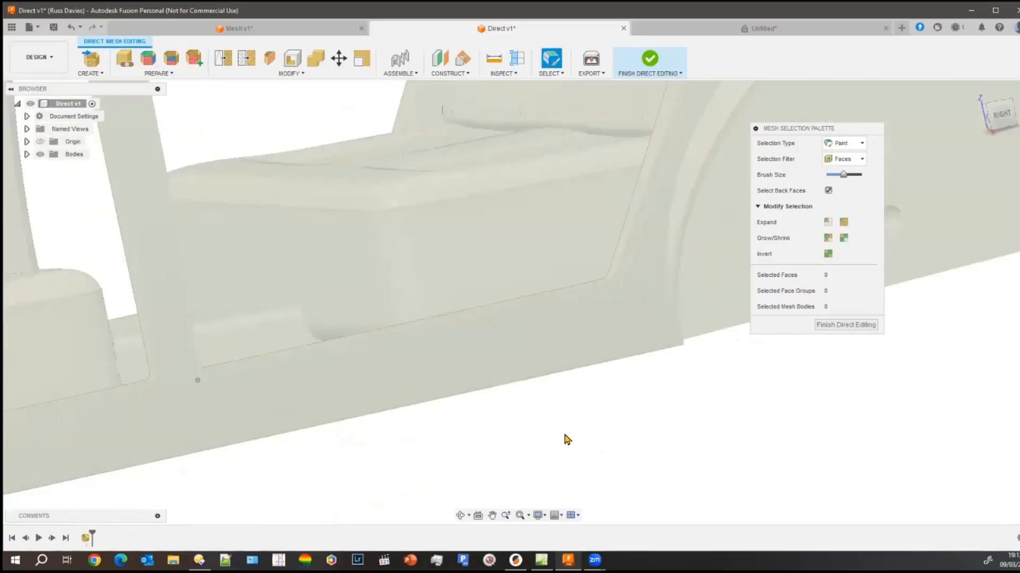
scroll(570, 446, down, 3)
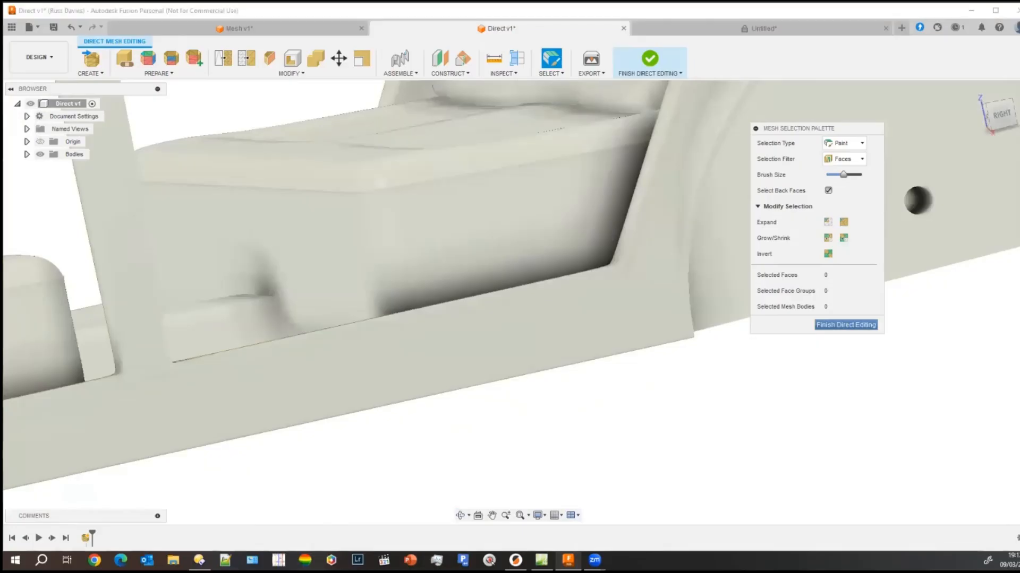
click(846, 324)
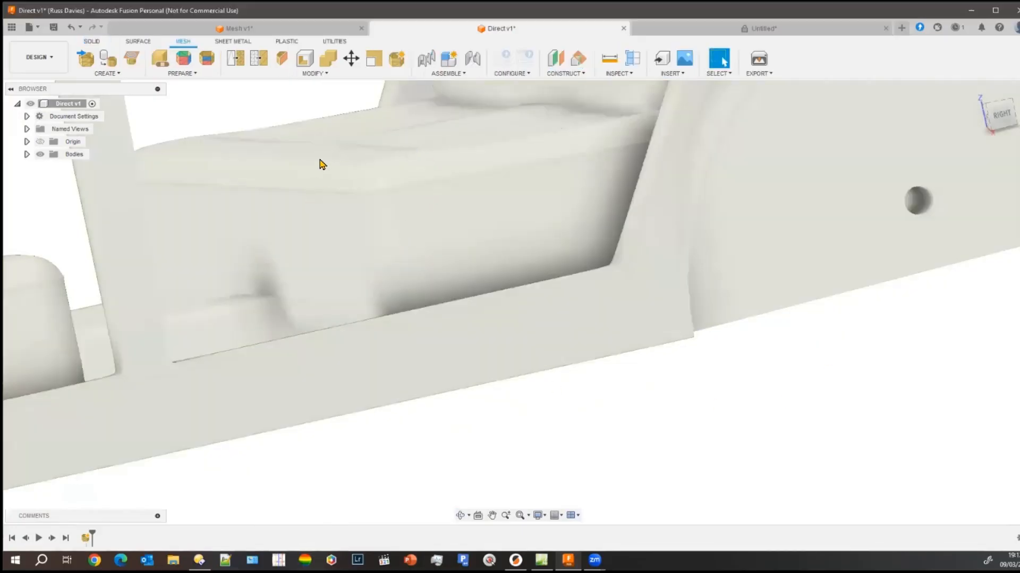
scroll(494, 417, down, 2)
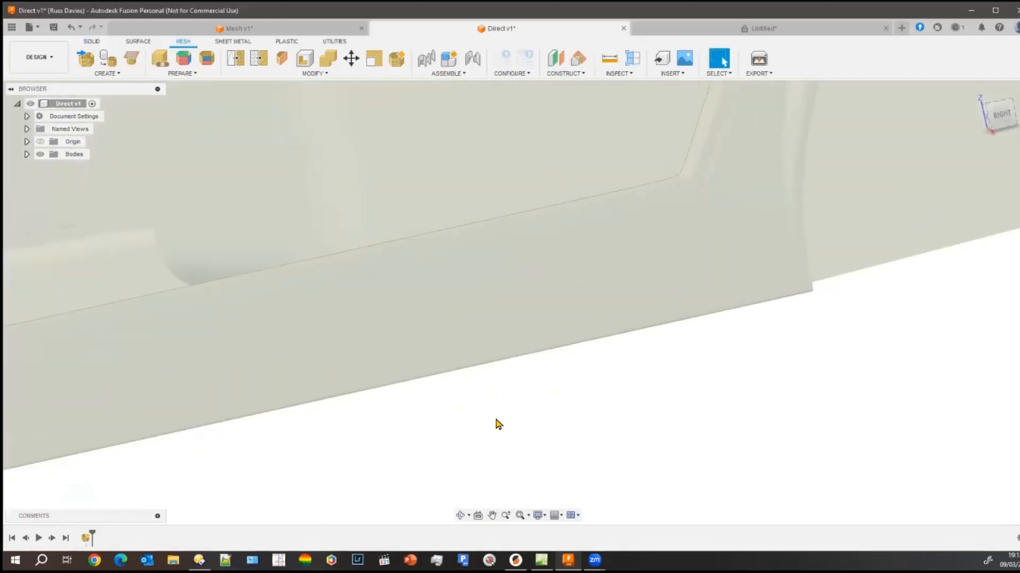
scroll(495, 425, down, 5)
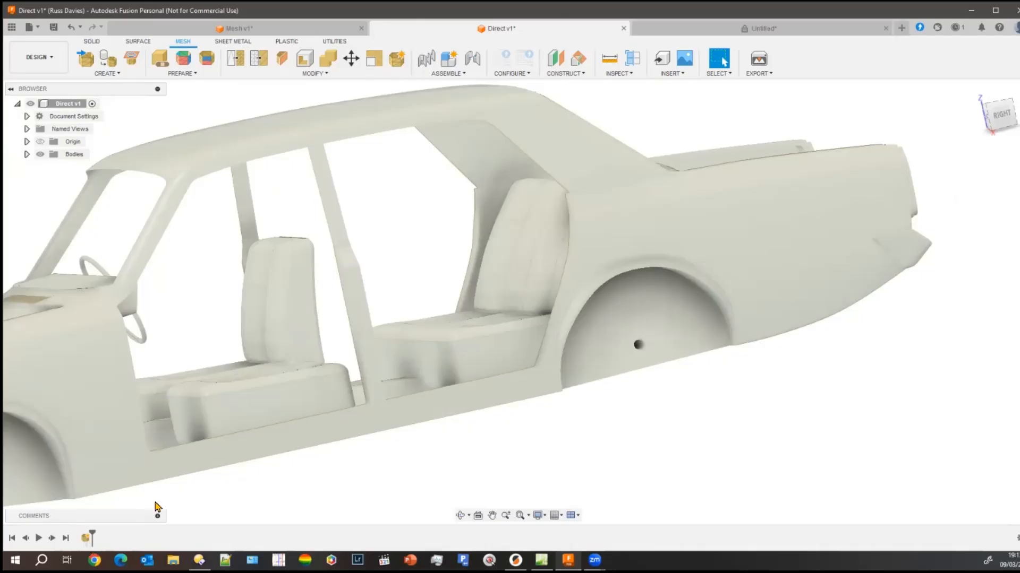
scroll(440, 433, down, 5)
scroll(439, 433, up, 2)
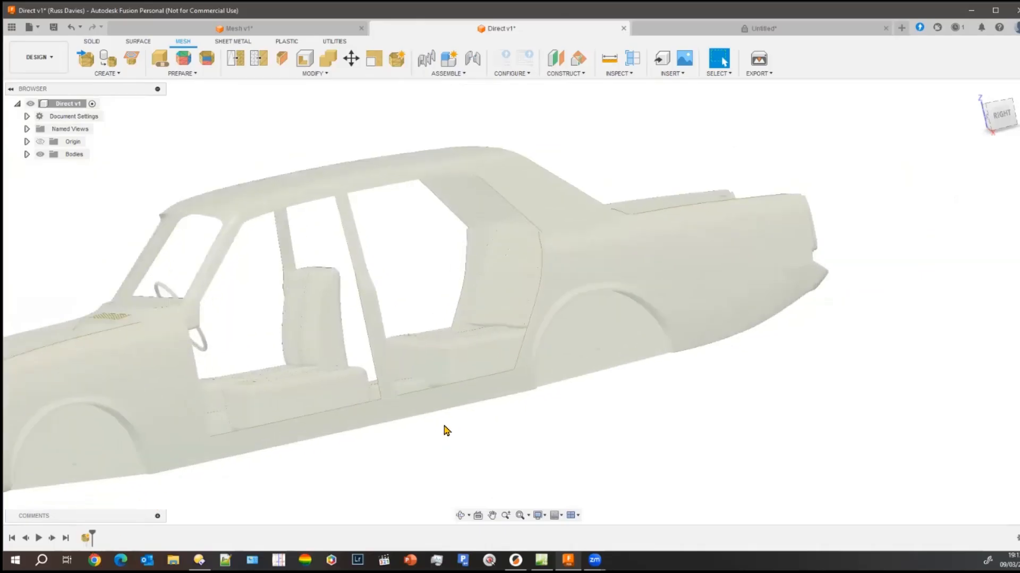
shift+middle_drag(453, 437, 482, 421)
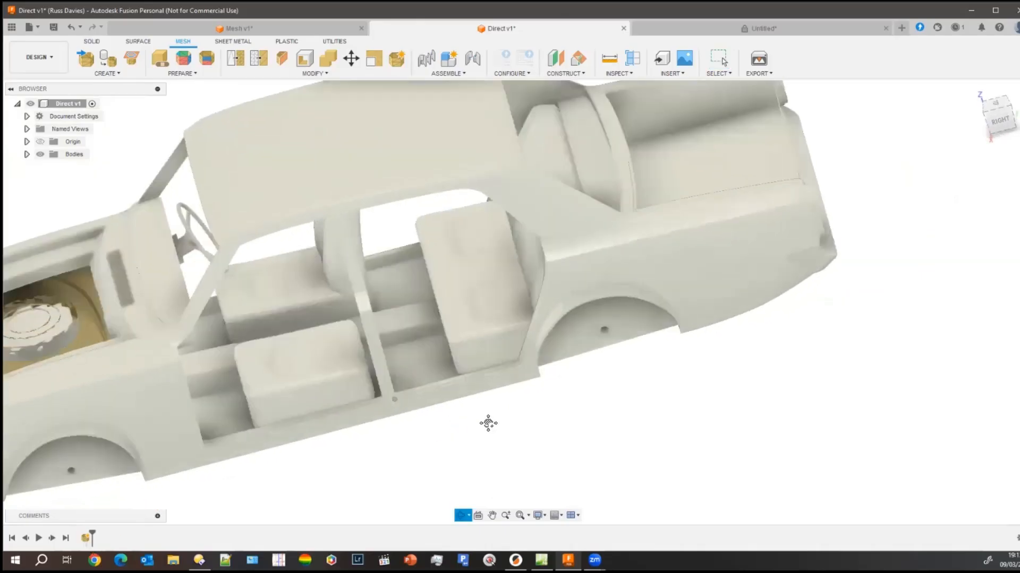
scroll(518, 429, up, 2)
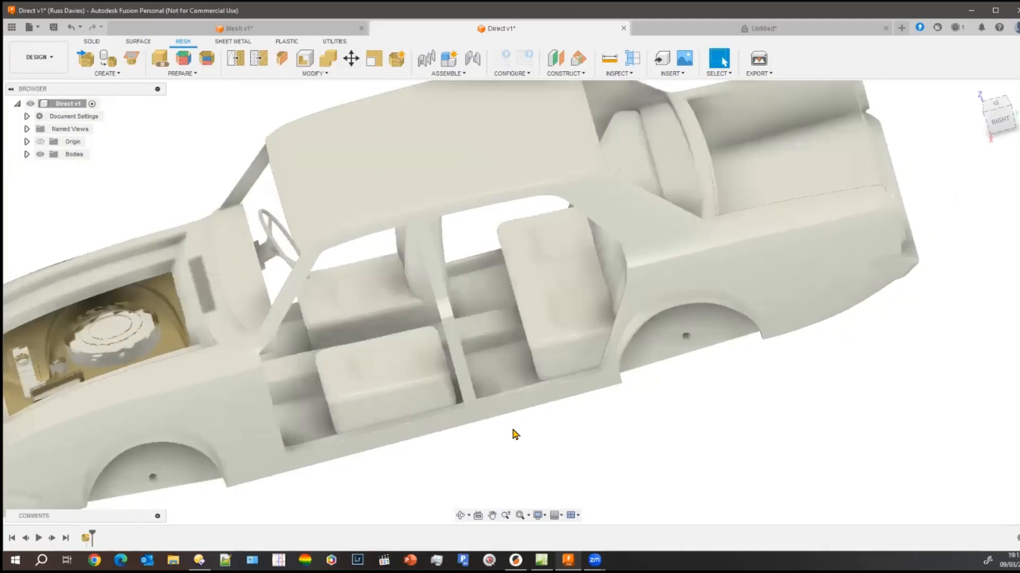